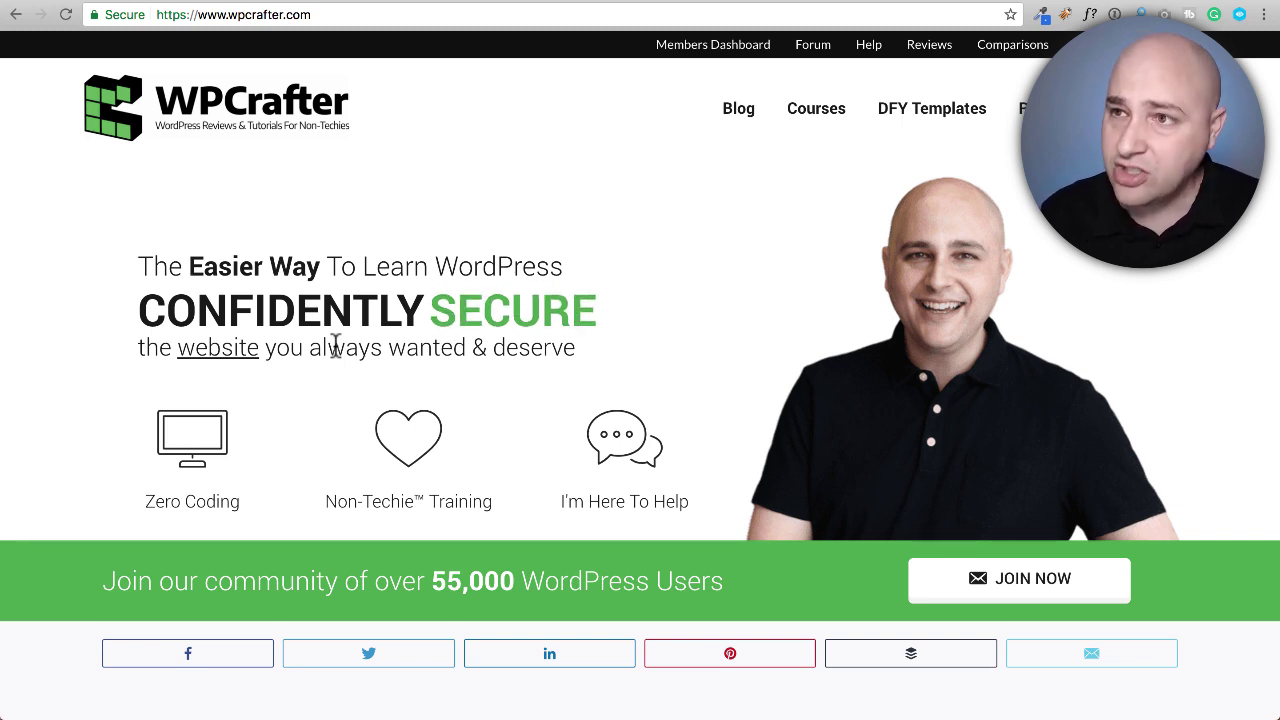
# - Open the course "Build a Learning Management System with LifterLMS" for editing in the WordPress dashboard
pyautogui.hotkey('ctrl', 'Tab')
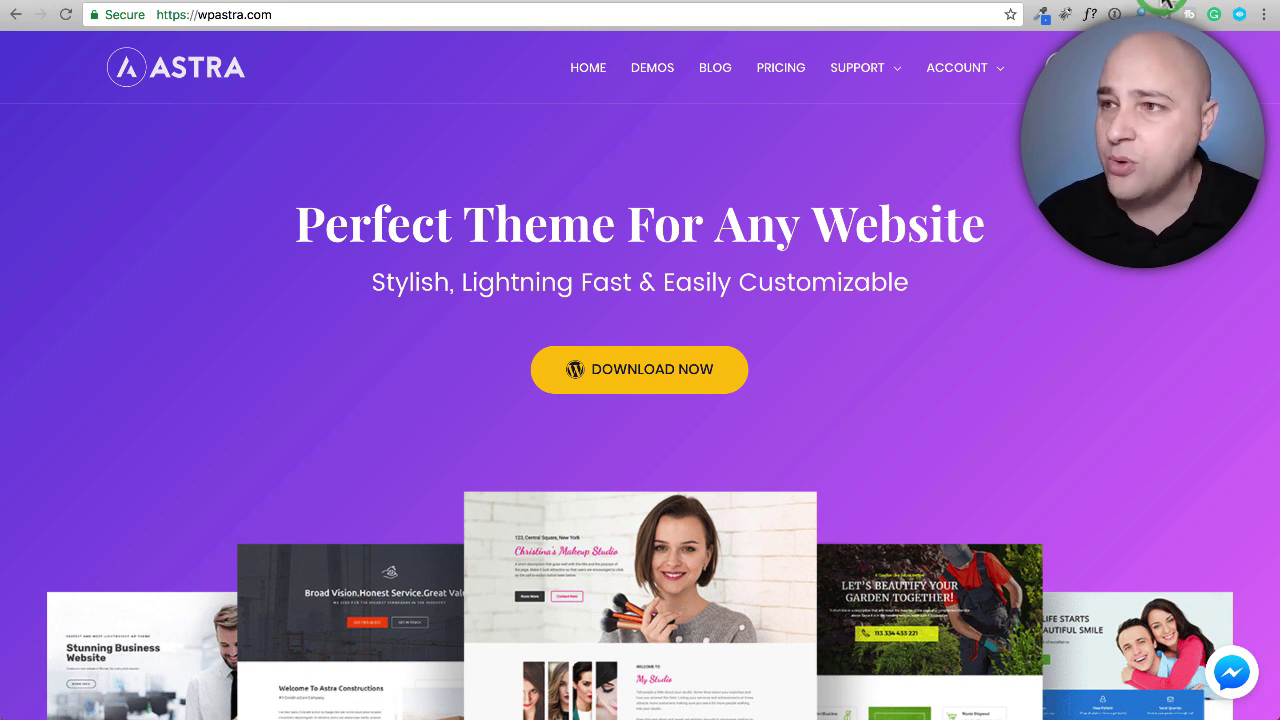
pyautogui.hotkey('ctrl', 'Tab')
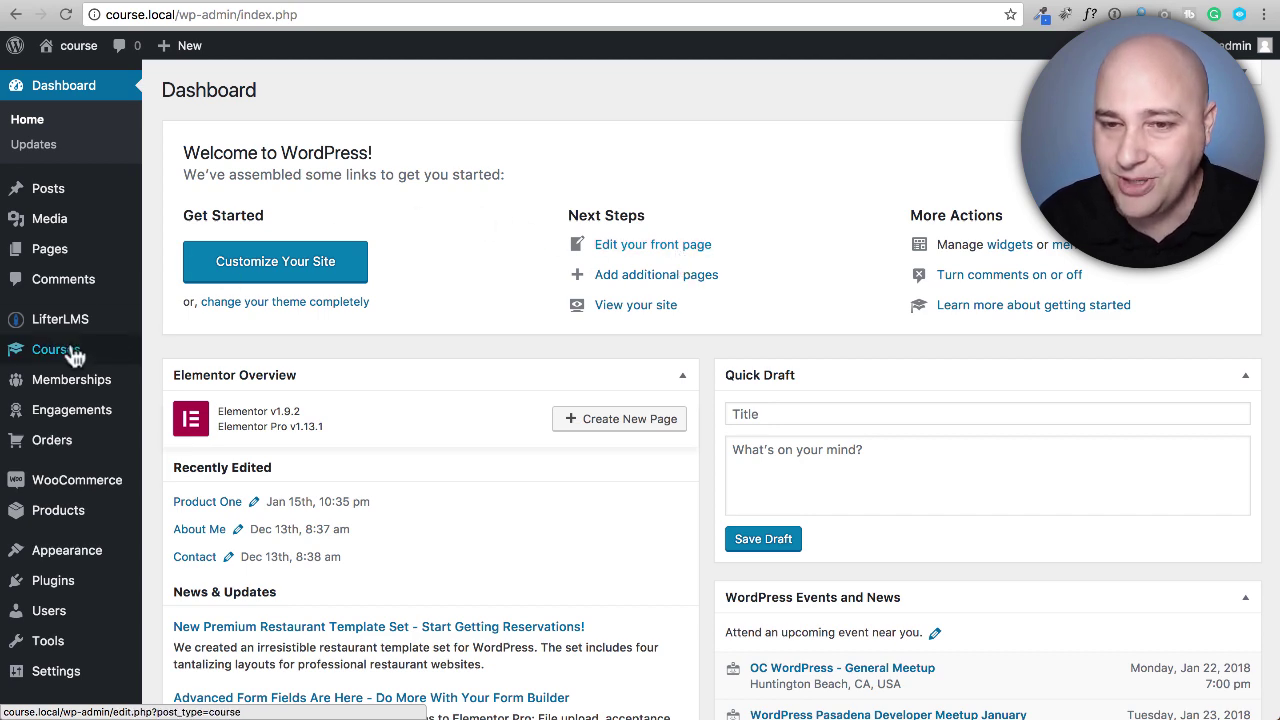
pyautogui.click(106, 322)
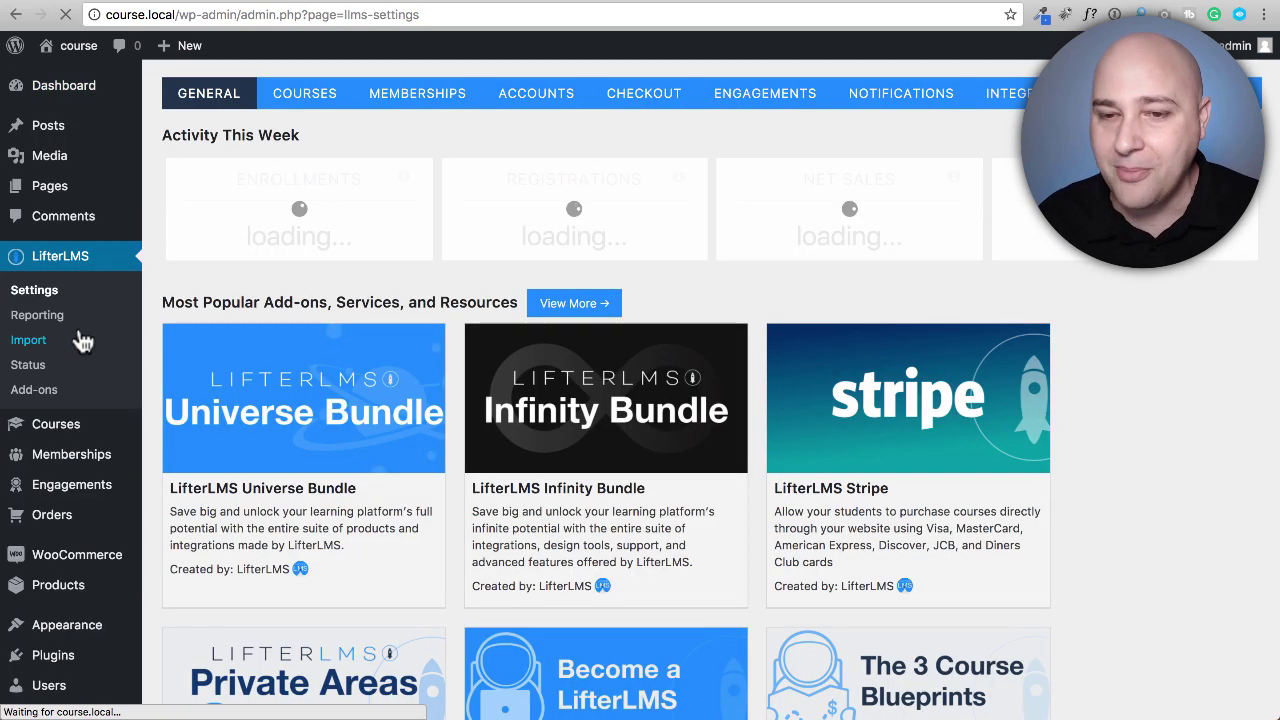
pyautogui.moveTo(78, 430)
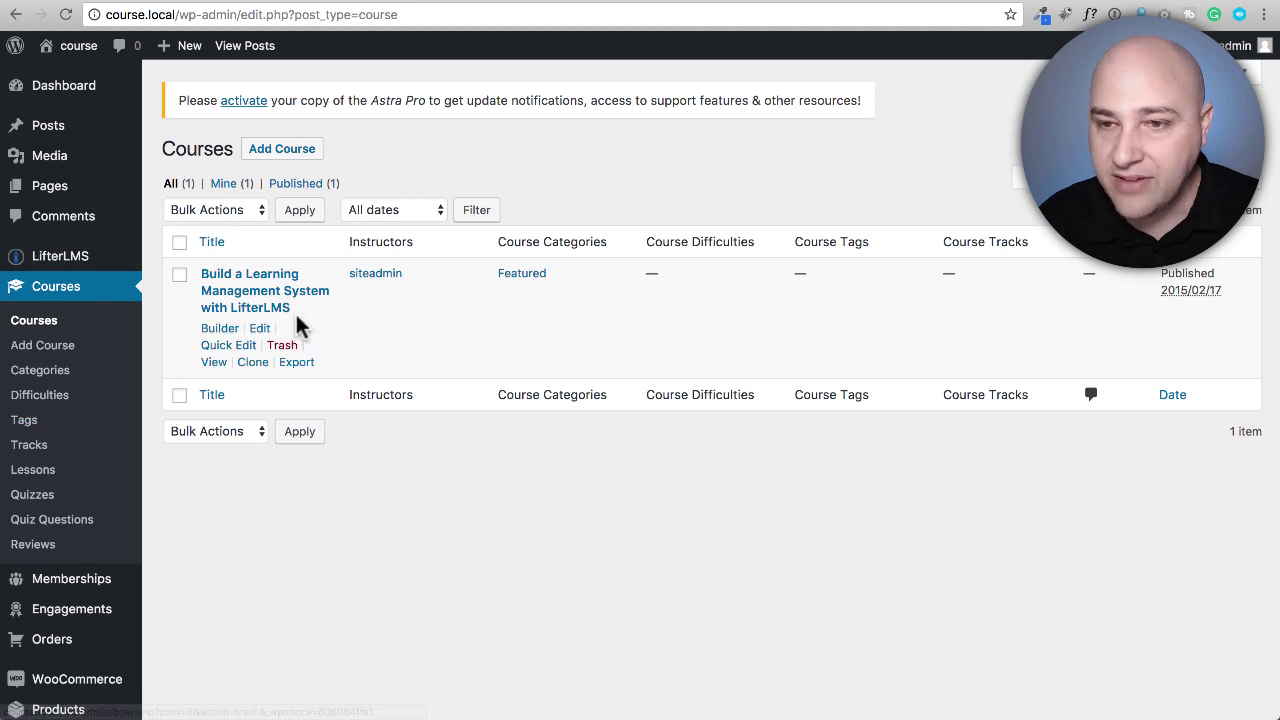
pyautogui.click(257, 283)
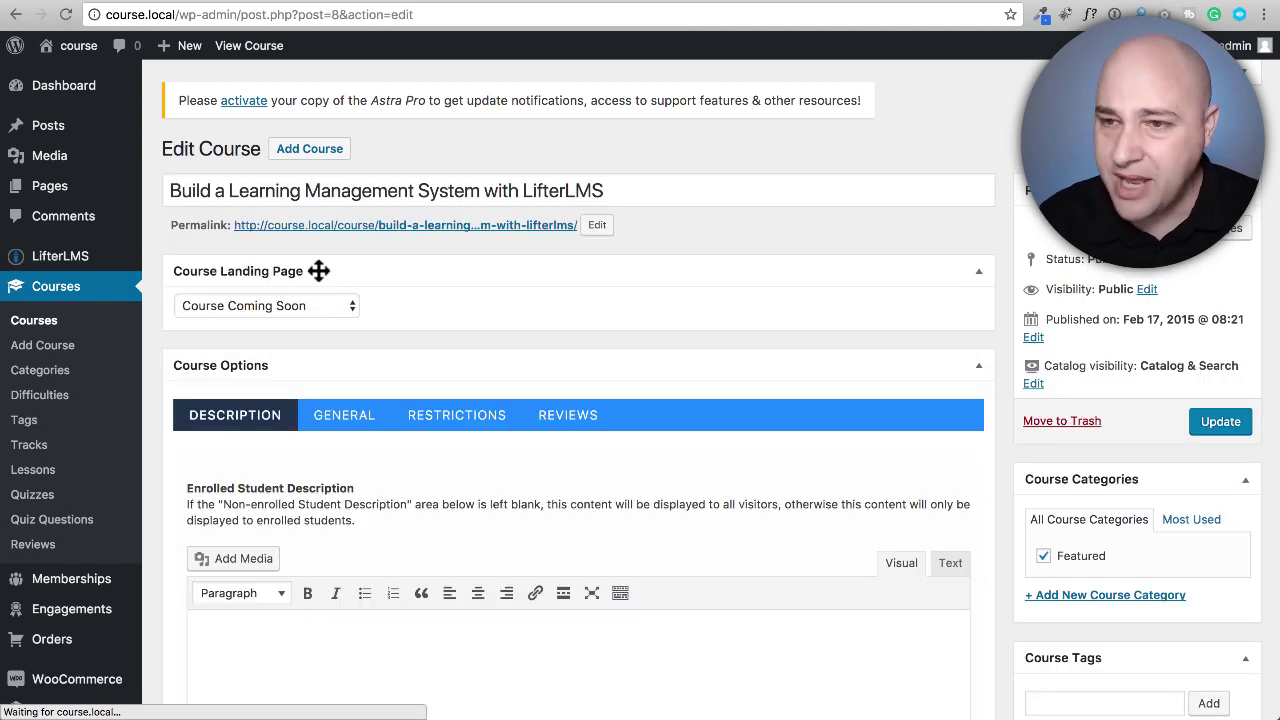
# - Open the course's public page in a separate tab, view it, and return to the course editor
pyautogui.keyDown('super'); pyautogui.click(375, 227); pyautogui.keyUp('super')
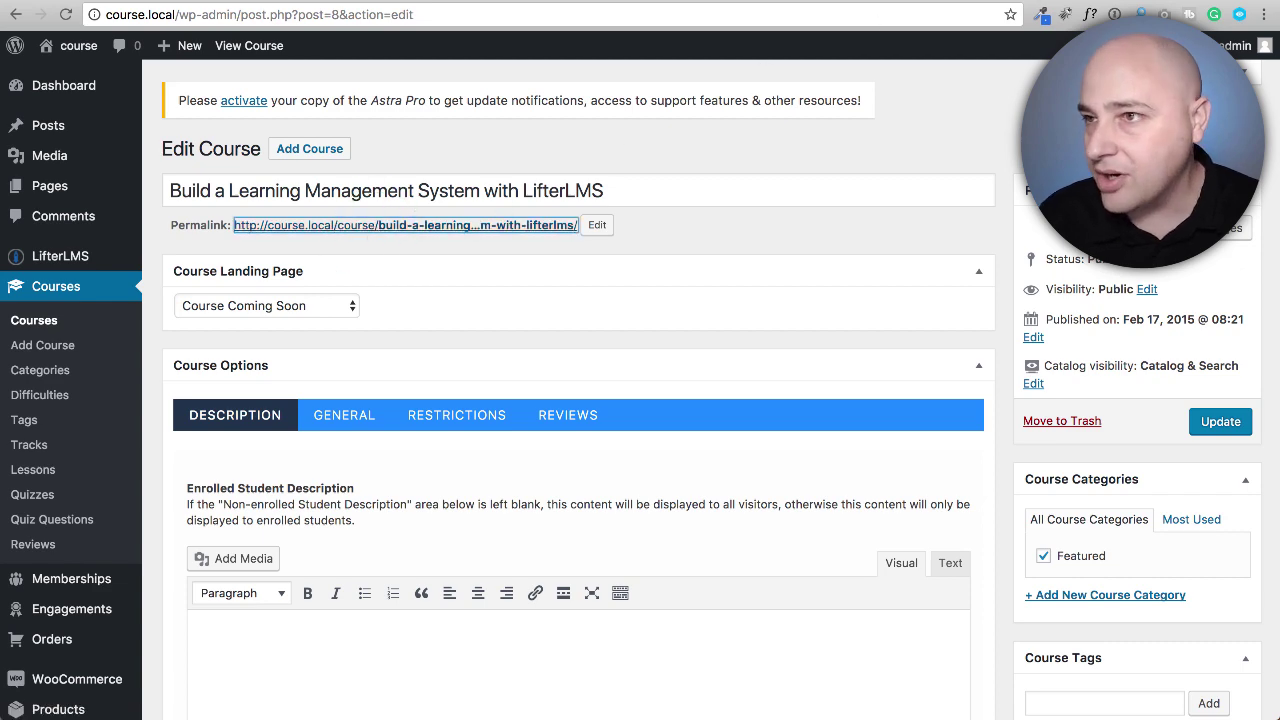
pyautogui.click(1102, 1)
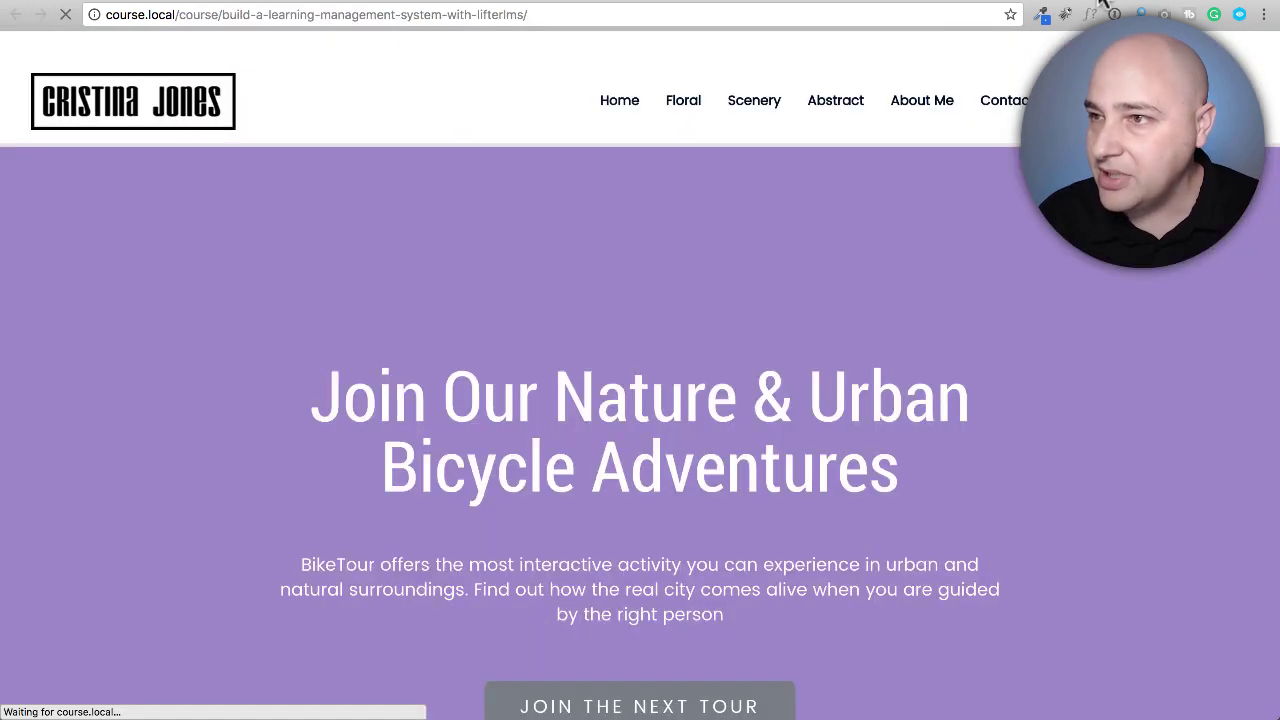
pyautogui.click(950, 1)
# - Set the Course Landing Page to "Don't Override the template" and update the course
pyautogui.click(313, 301)
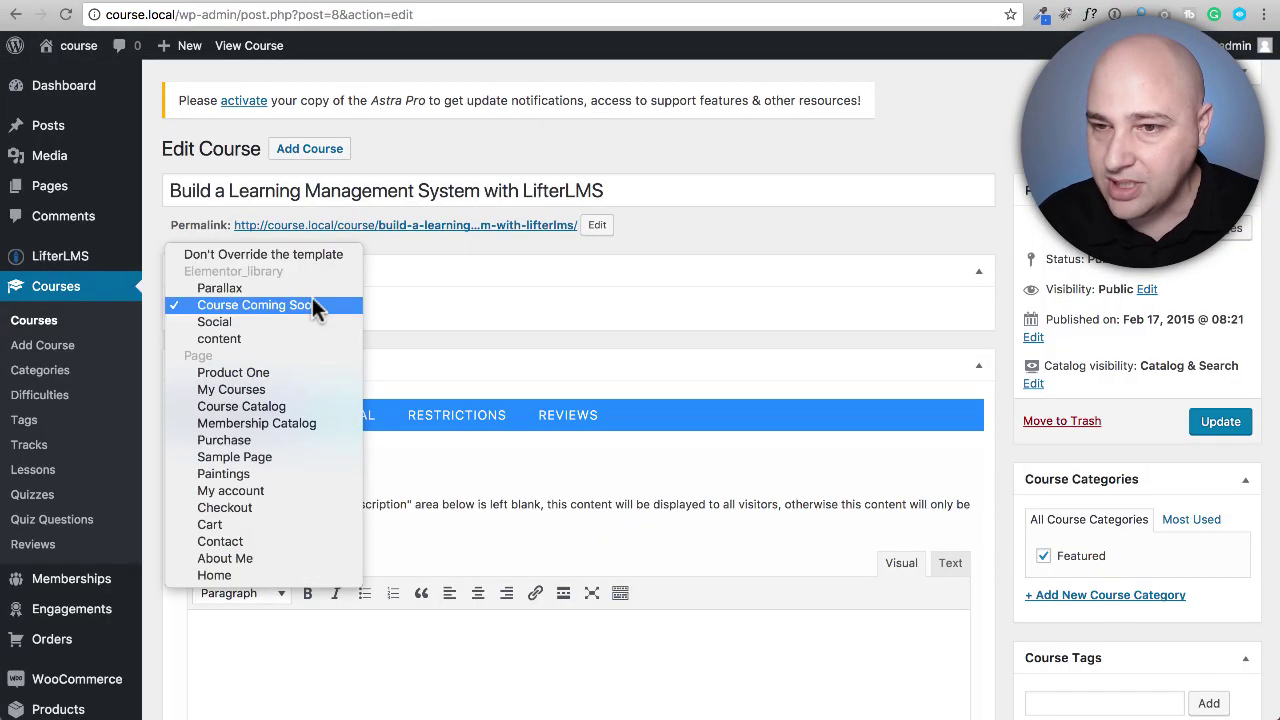
pyautogui.click(317, 255)
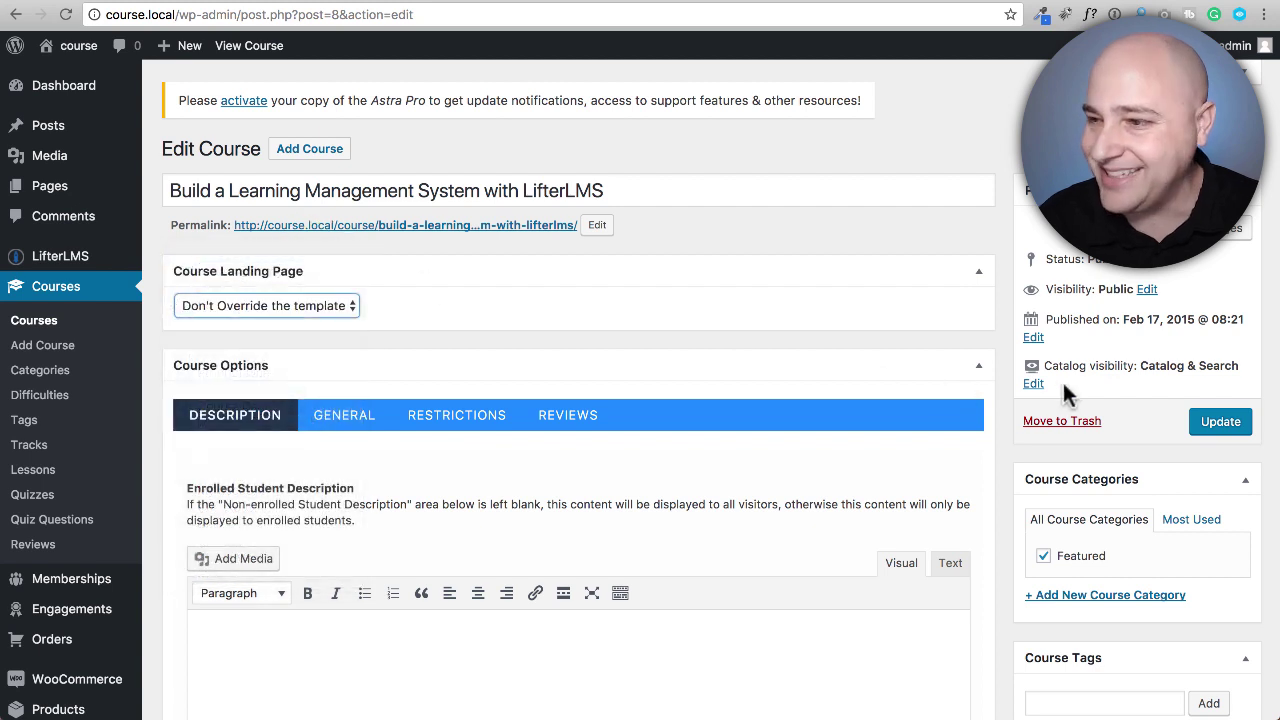
pyautogui.click(1222, 422)
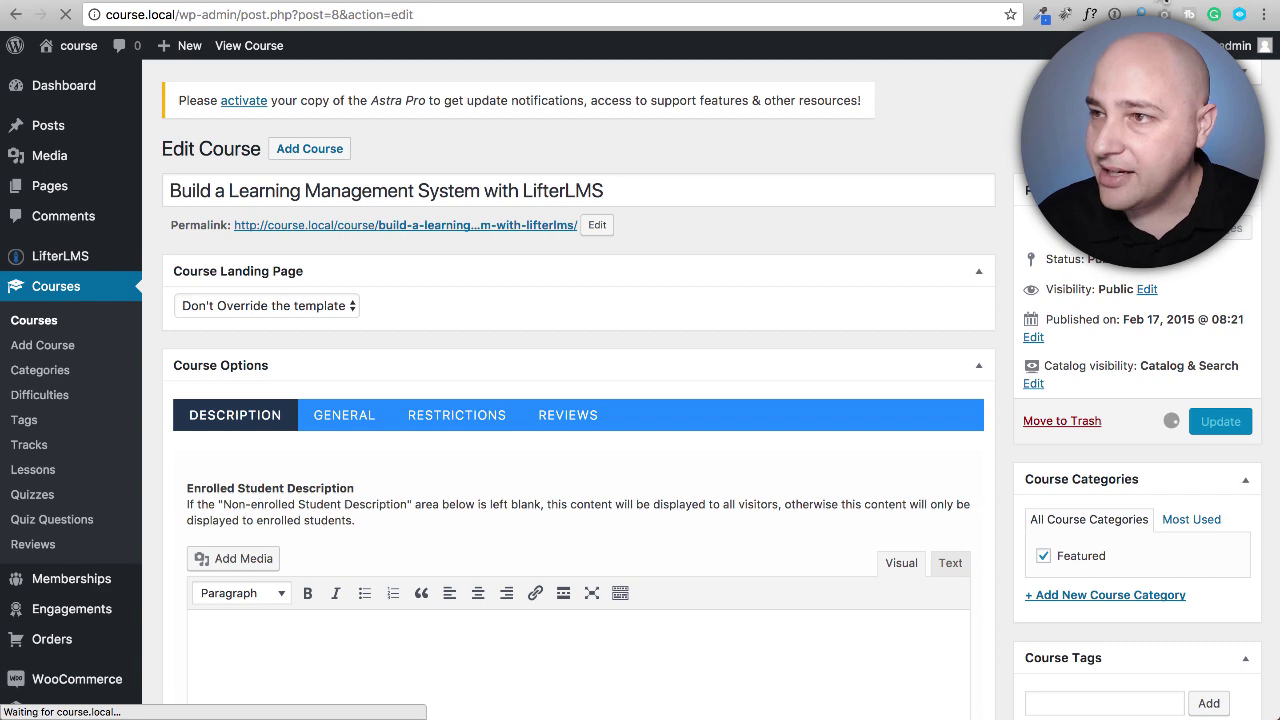
# - Reload the course's public page and examine its default layout, including the instructor, enrollment and lesson sections
pyautogui.click(849, 1)
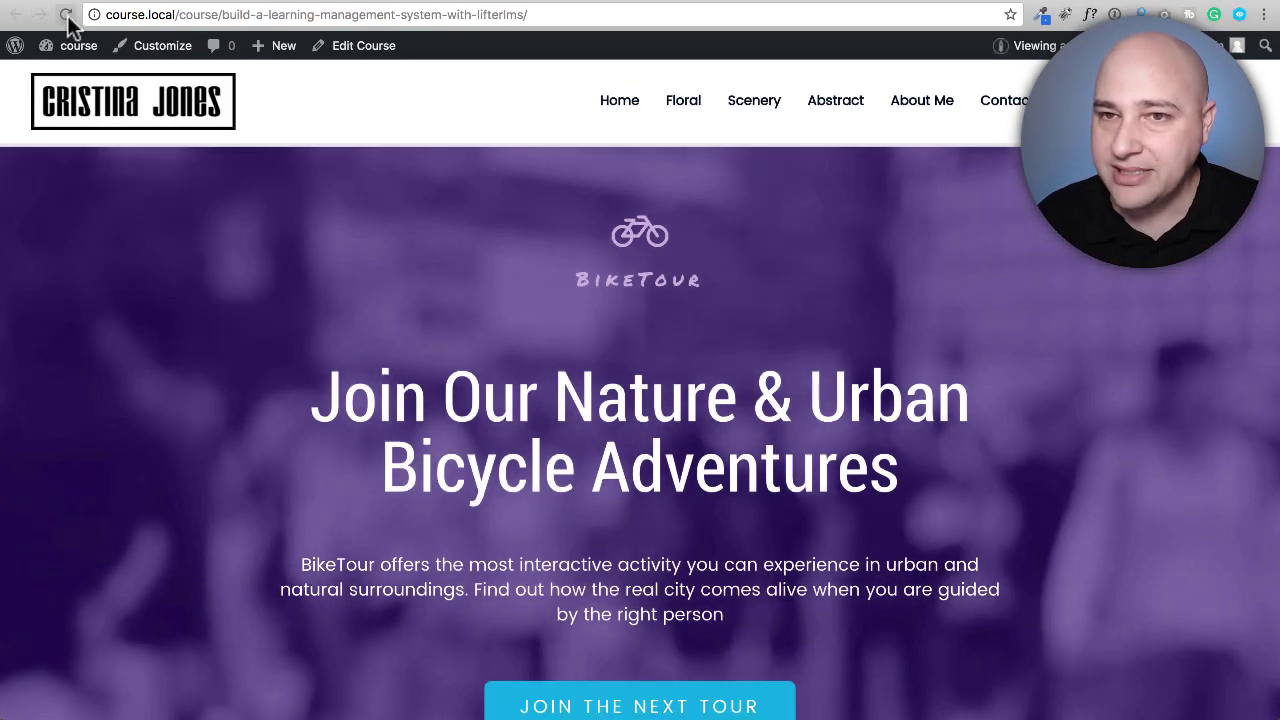
pyautogui.click(65, 14)
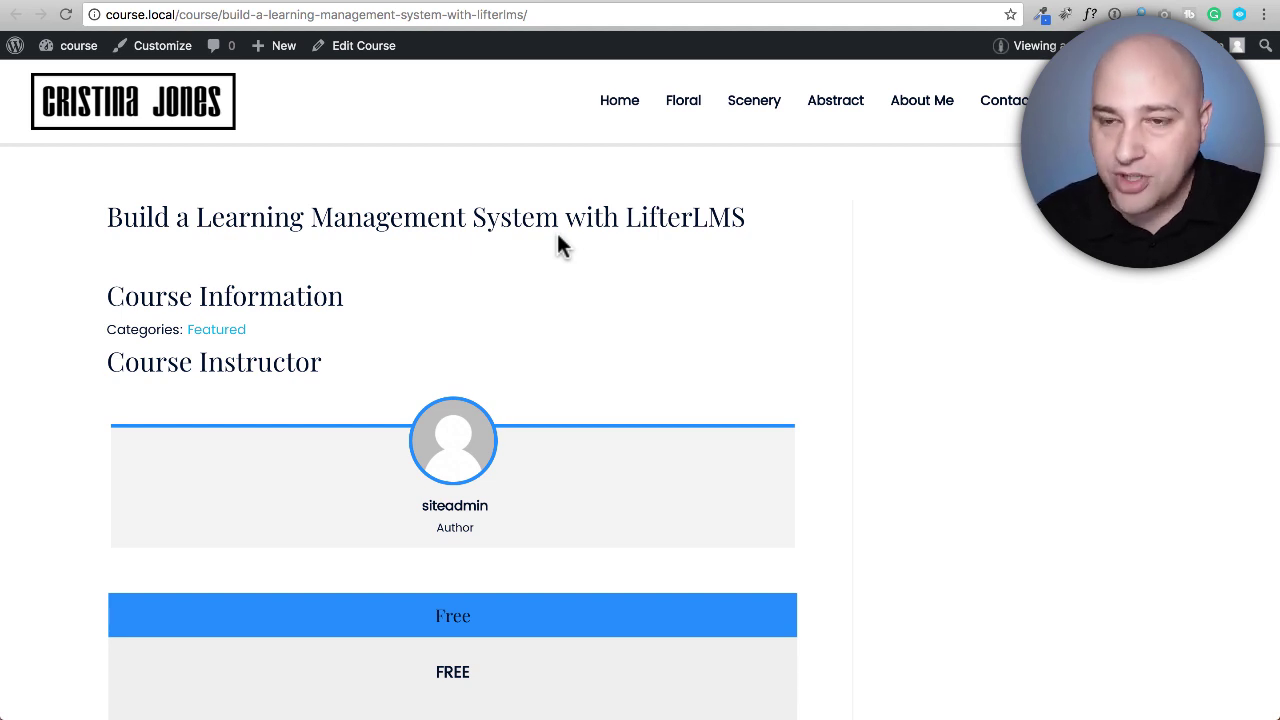
pyautogui.scroll(-2, 559, 245)
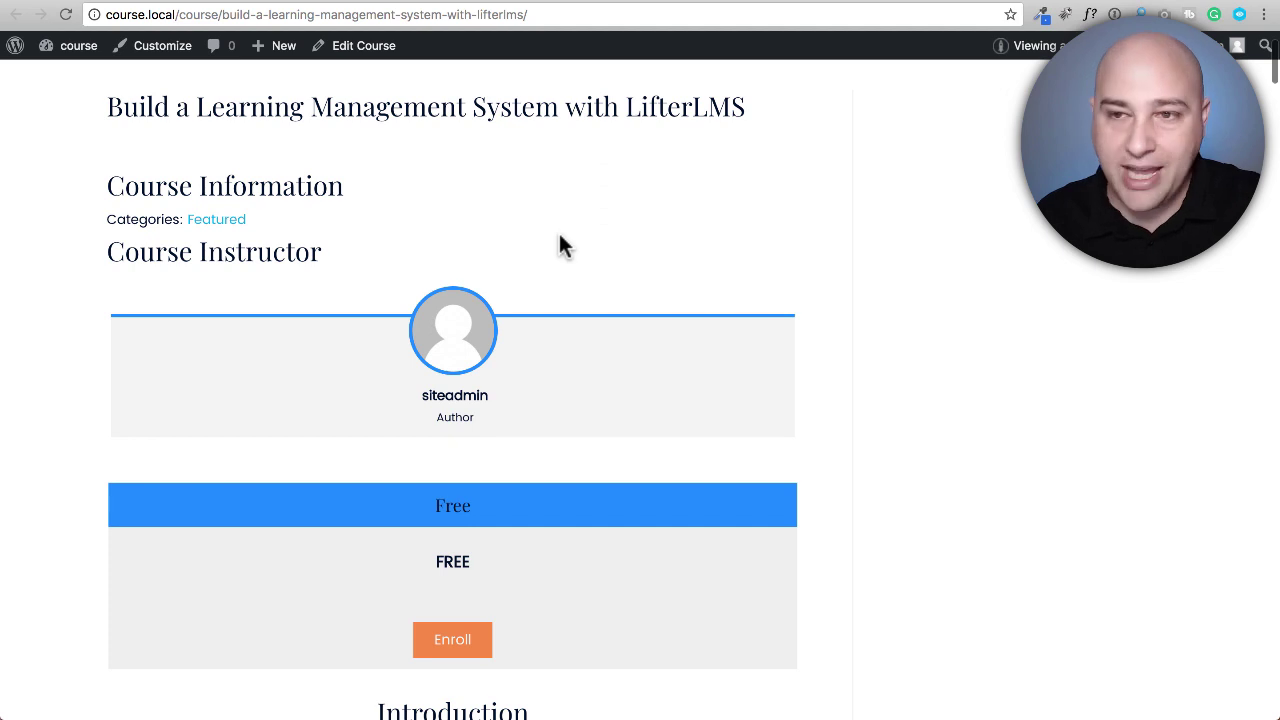
pyautogui.scroll(-3, 559, 245)
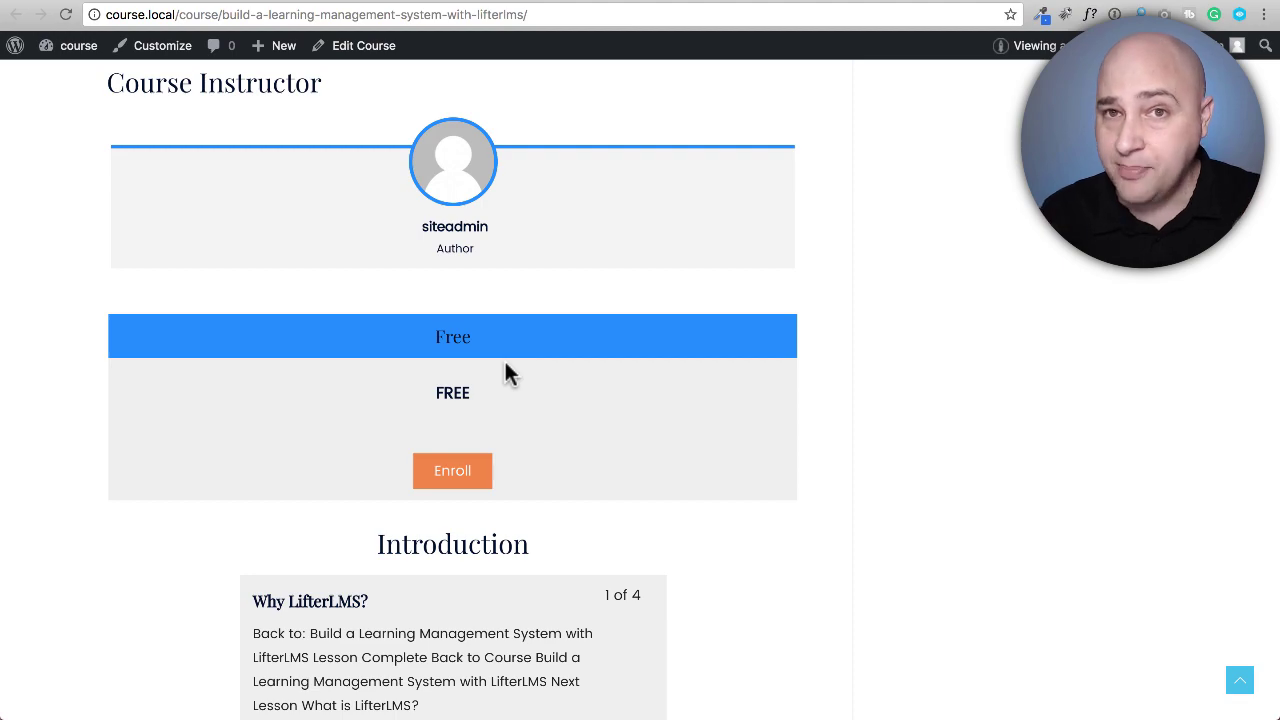
pyautogui.scroll(-10, 505, 365)
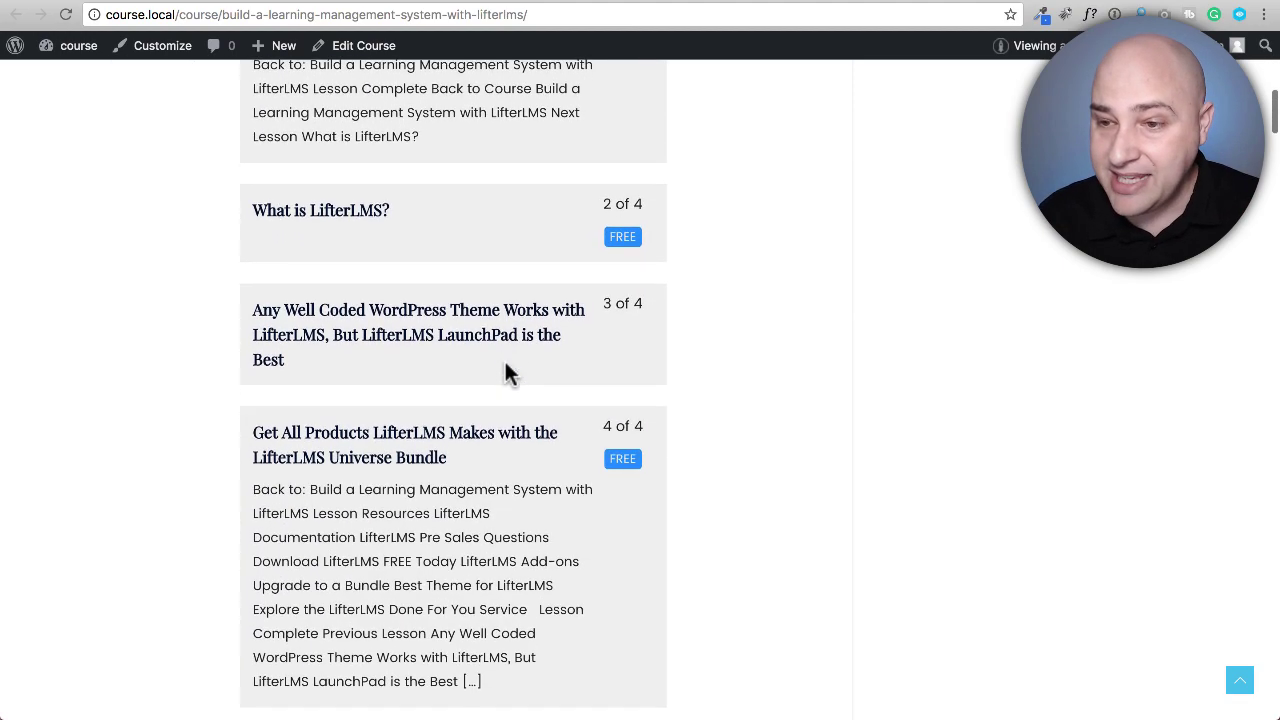
pyautogui.scroll(-15, 505, 368)
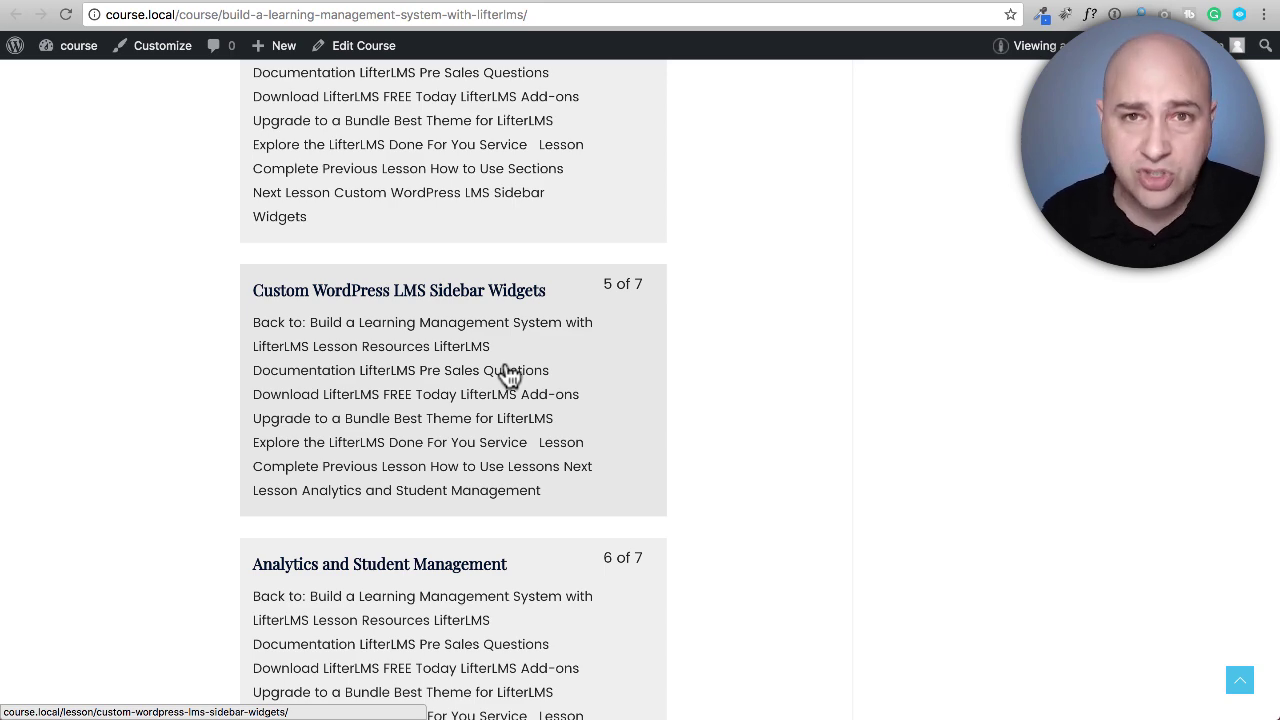
pyautogui.scroll(20, 497, 364)
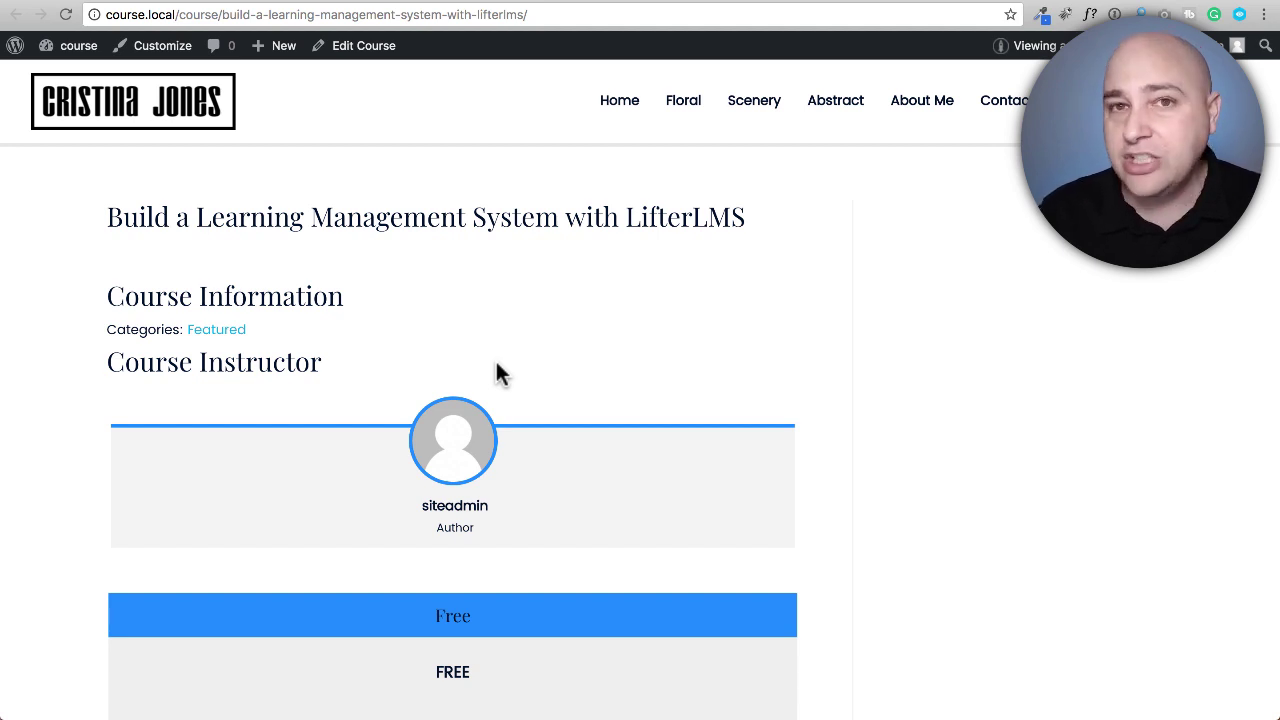
pyautogui.scroll(-5, 497, 366)
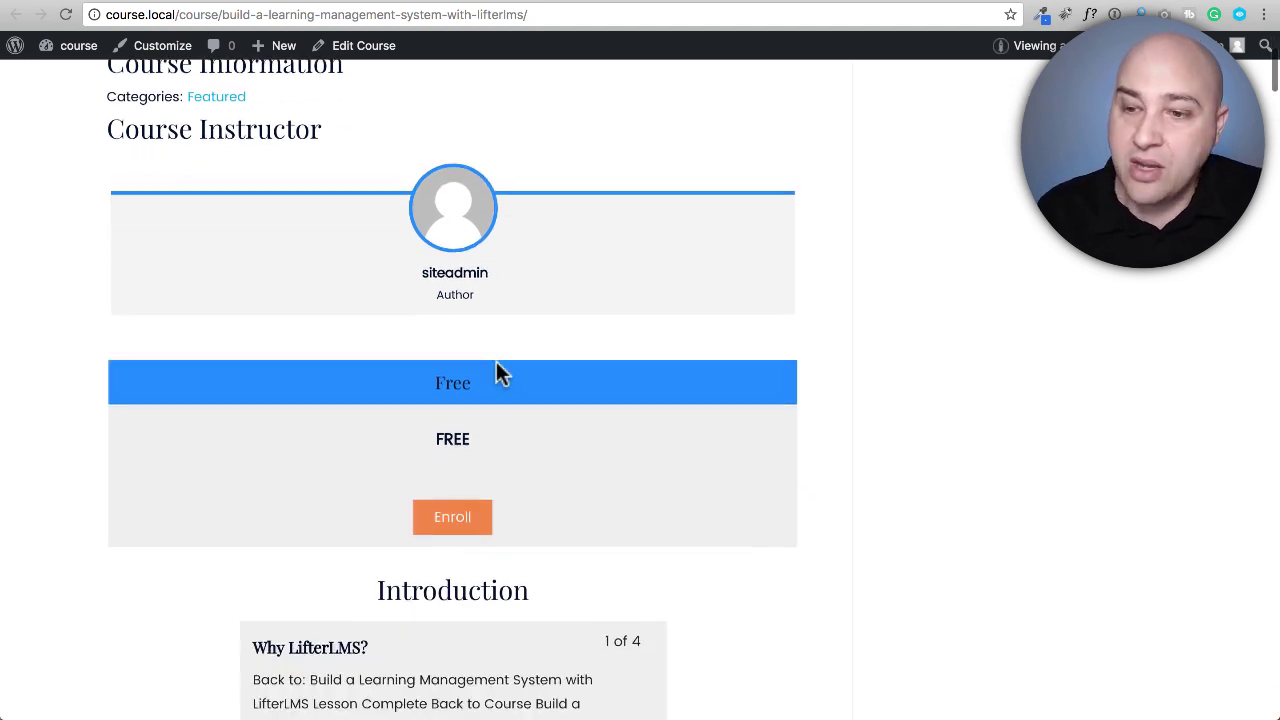
pyautogui.scroll(-8, 502, 364)
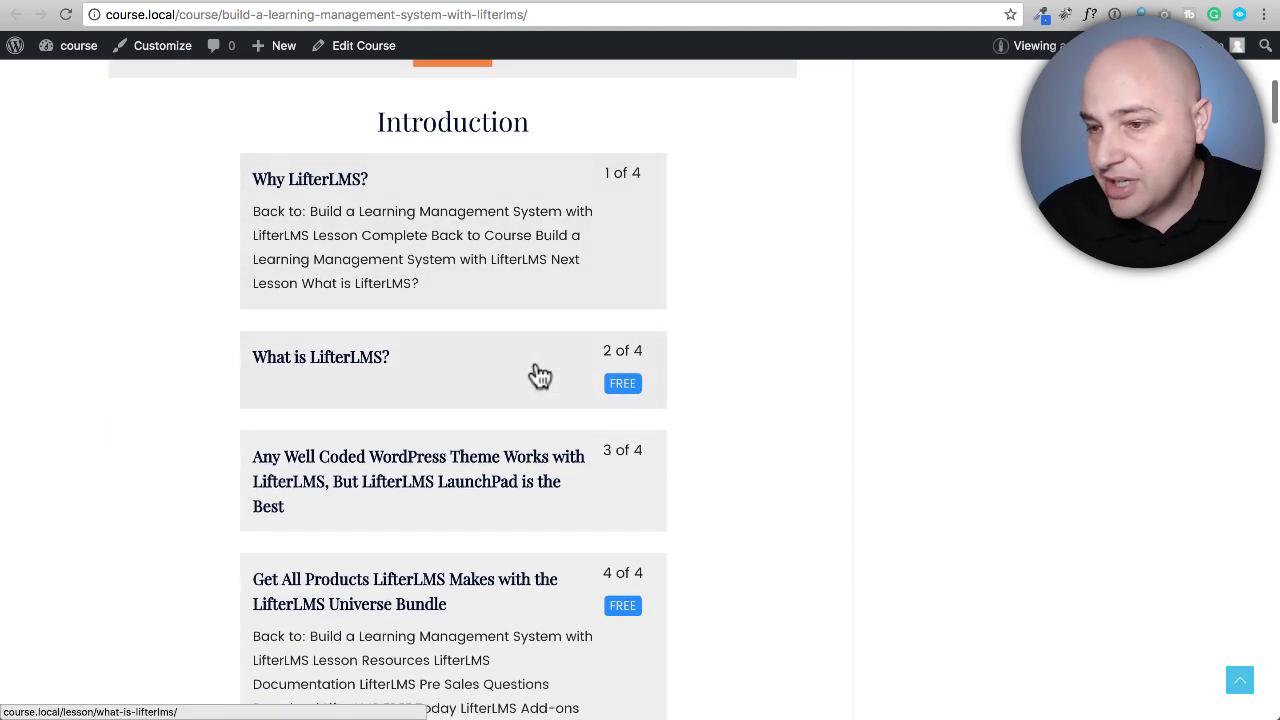
pyautogui.scroll(2, 540, 375)
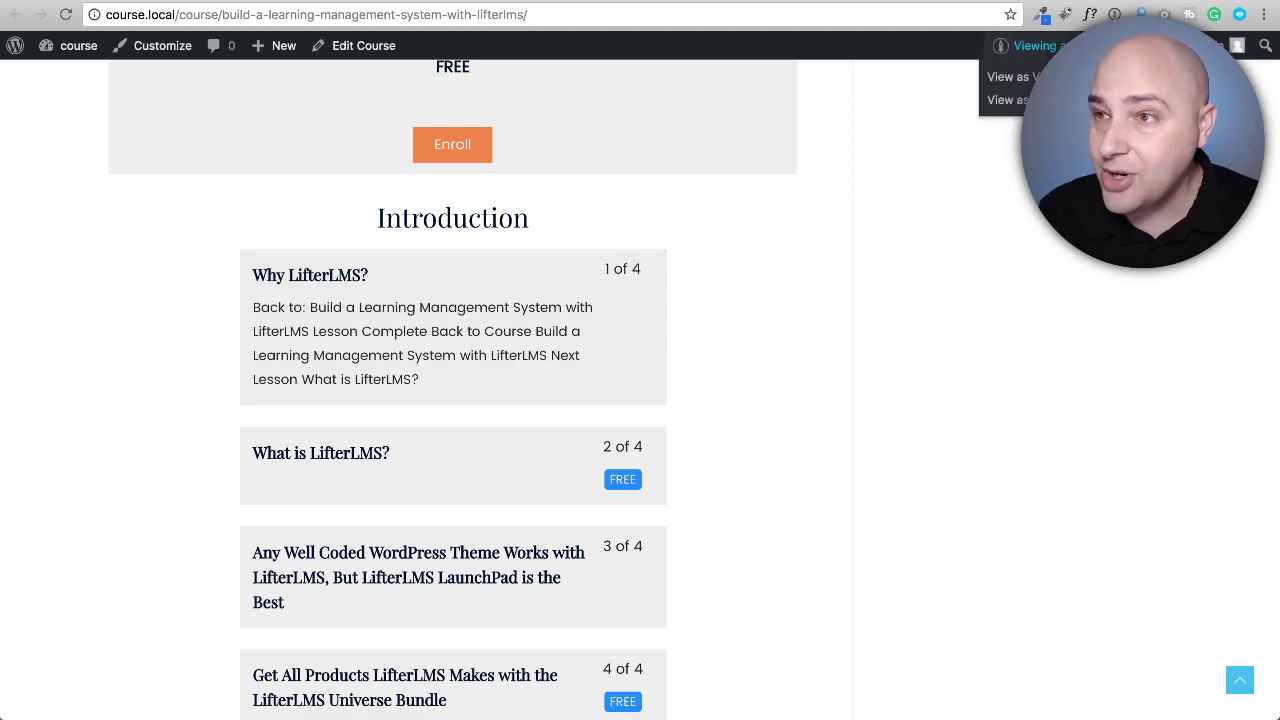
# - Set the Course Landing Page to the "Course Coming Soon" Elementor template and update the course
pyautogui.click(1090, 12)
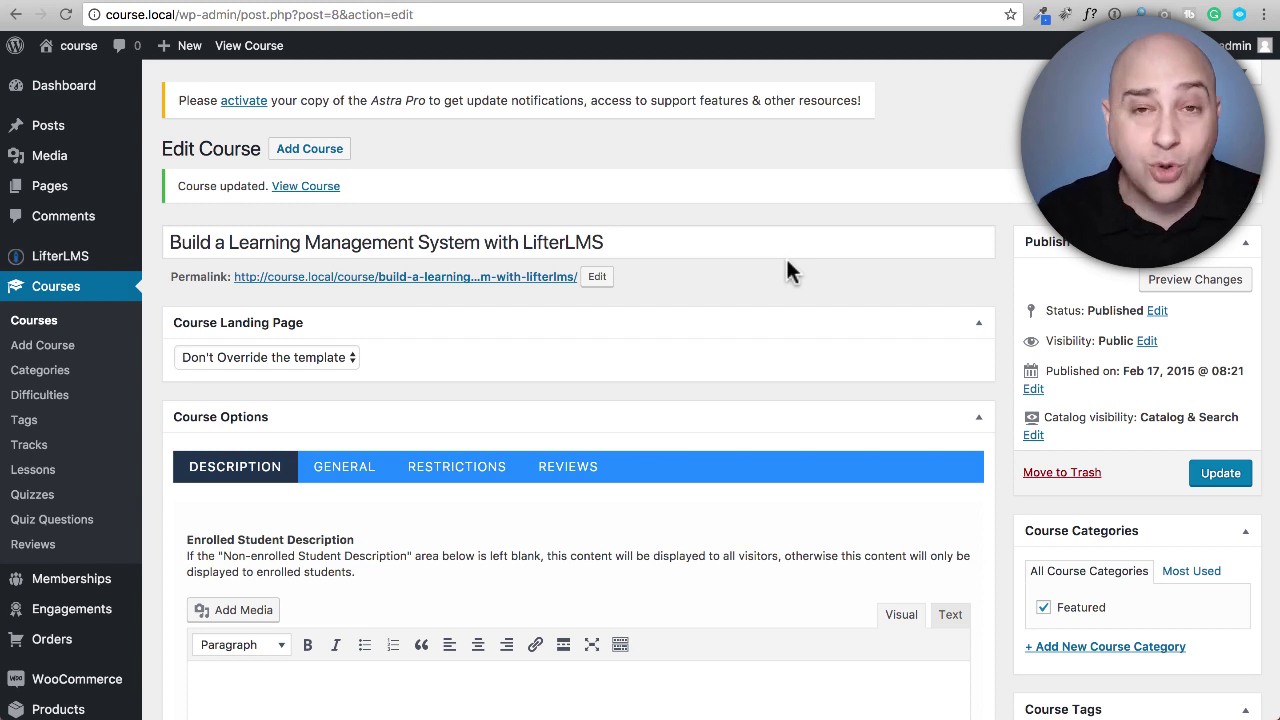
pyautogui.click(346, 348)
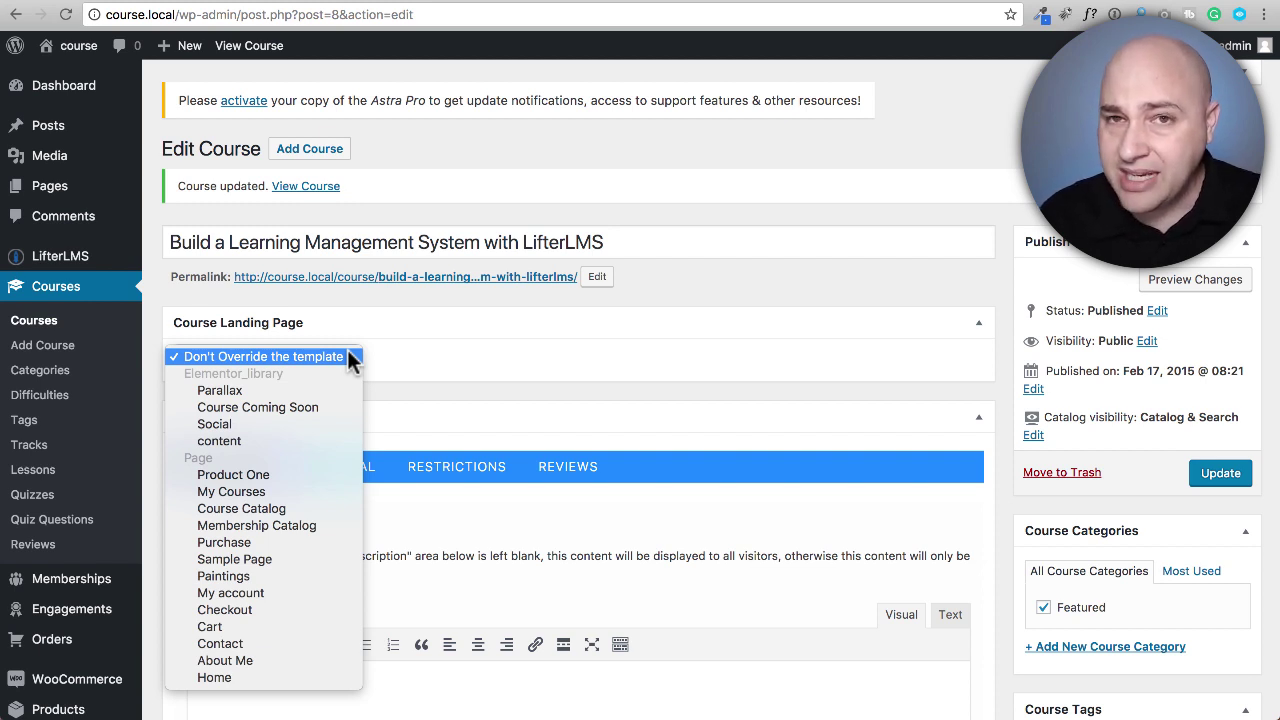
pyautogui.click(262, 390)
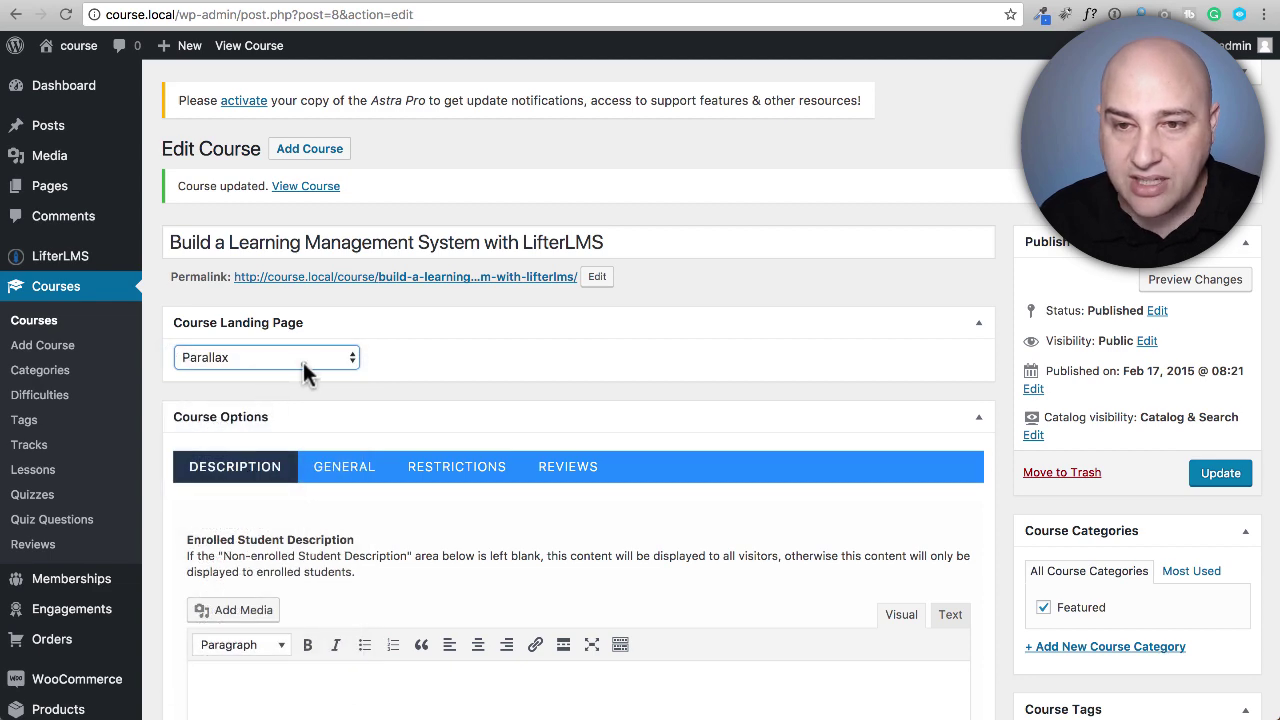
pyautogui.click(303, 362)
pyautogui.click(298, 370)
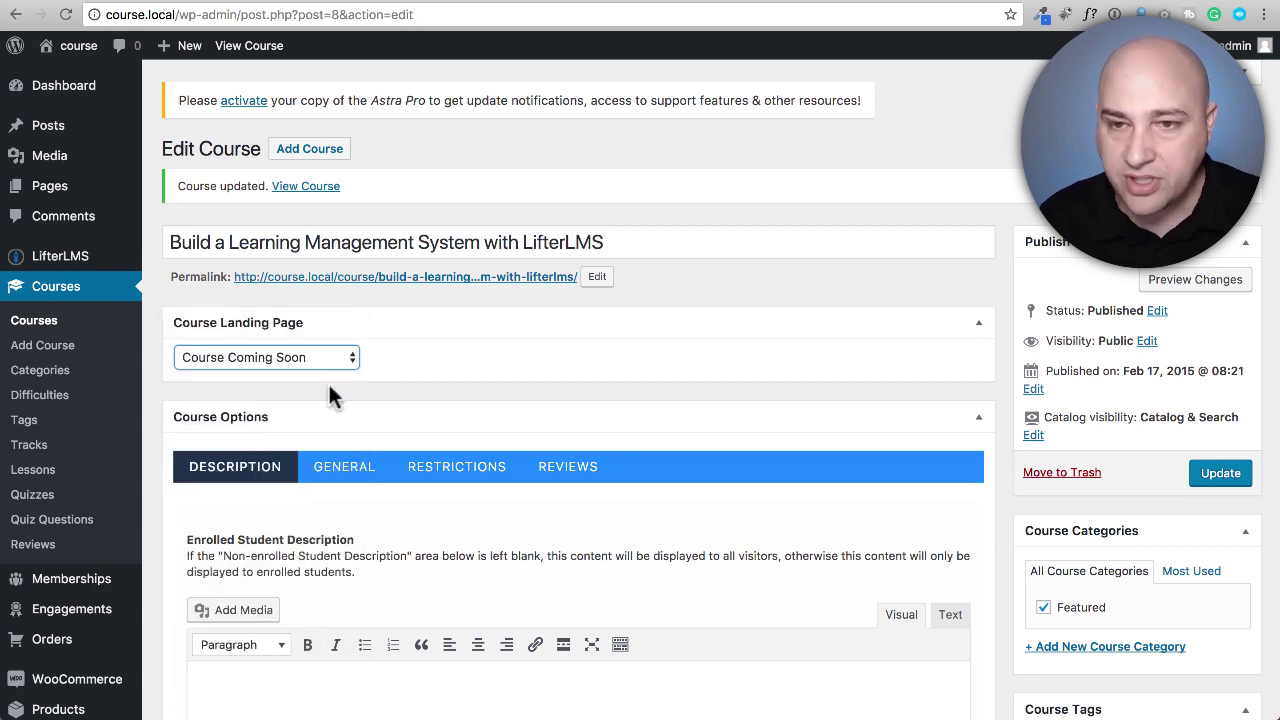
pyautogui.click(1222, 476)
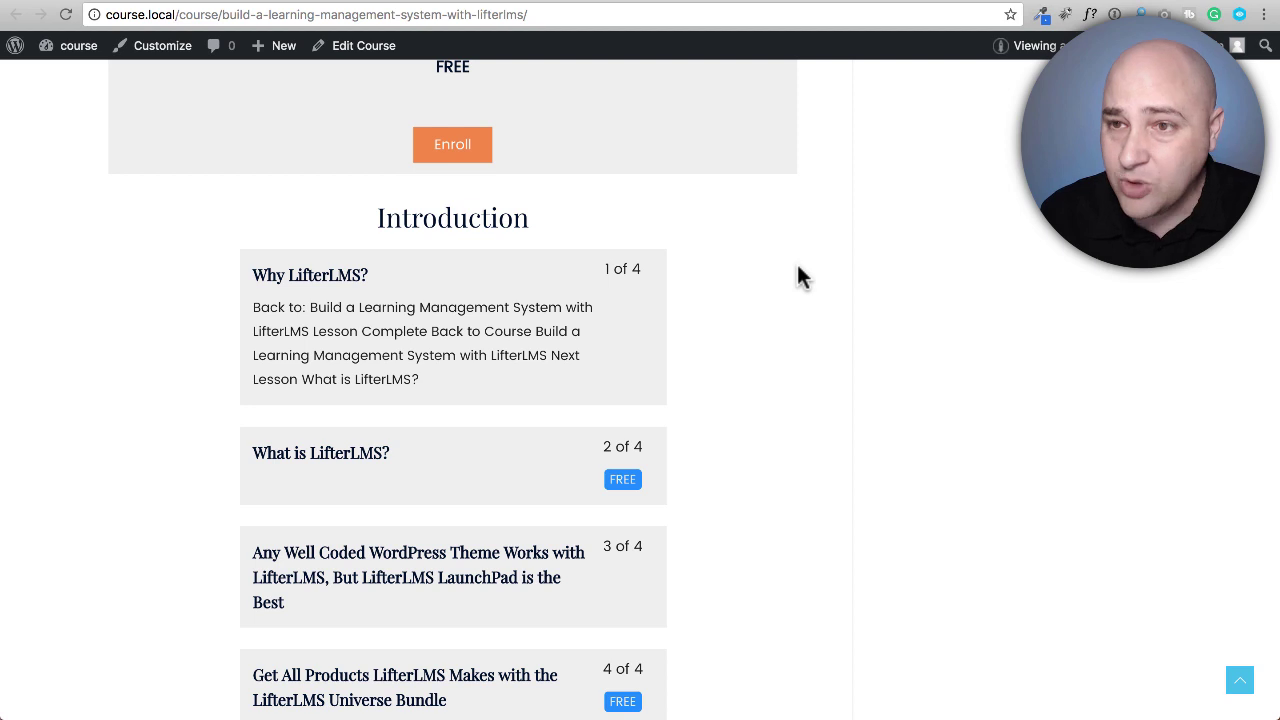
# - Reload the course's public page and examine the landing page shown to visitors
pyautogui.scroll(10, 797, 277)
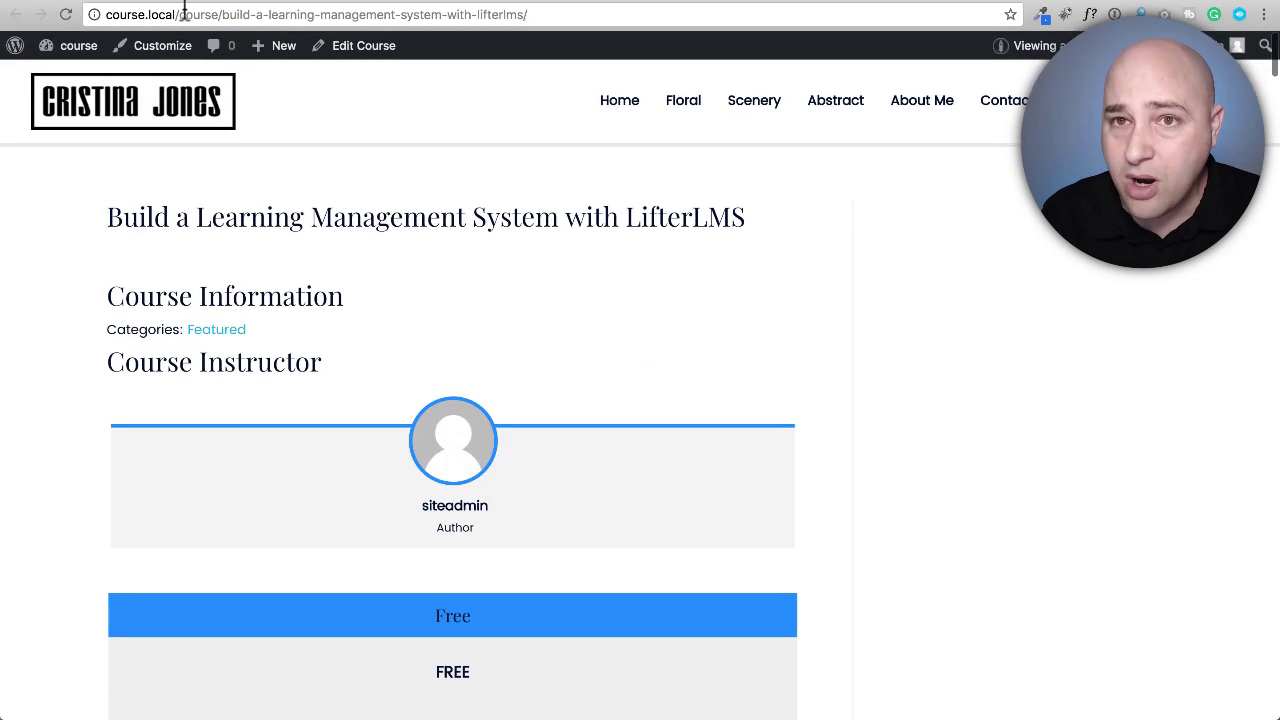
pyautogui.click(65, 14)
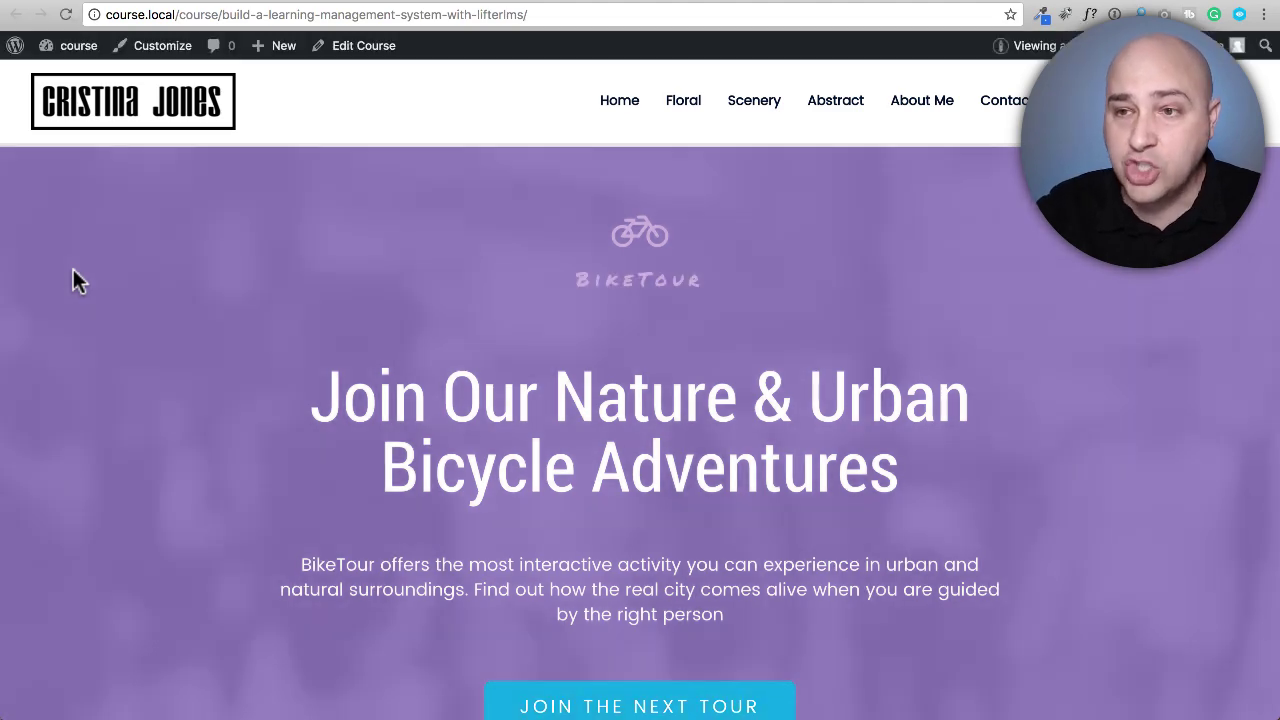
pyautogui.scroll(-15, 73, 269)
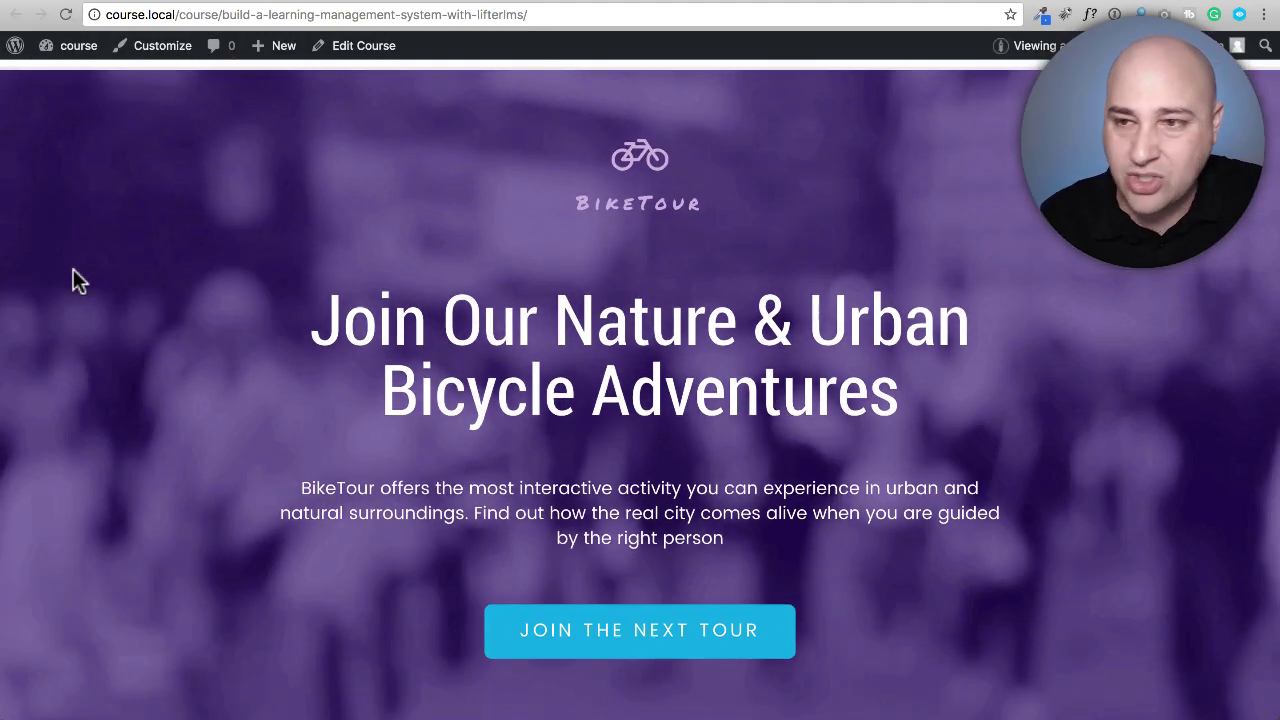
pyautogui.scroll(15, 73, 269)
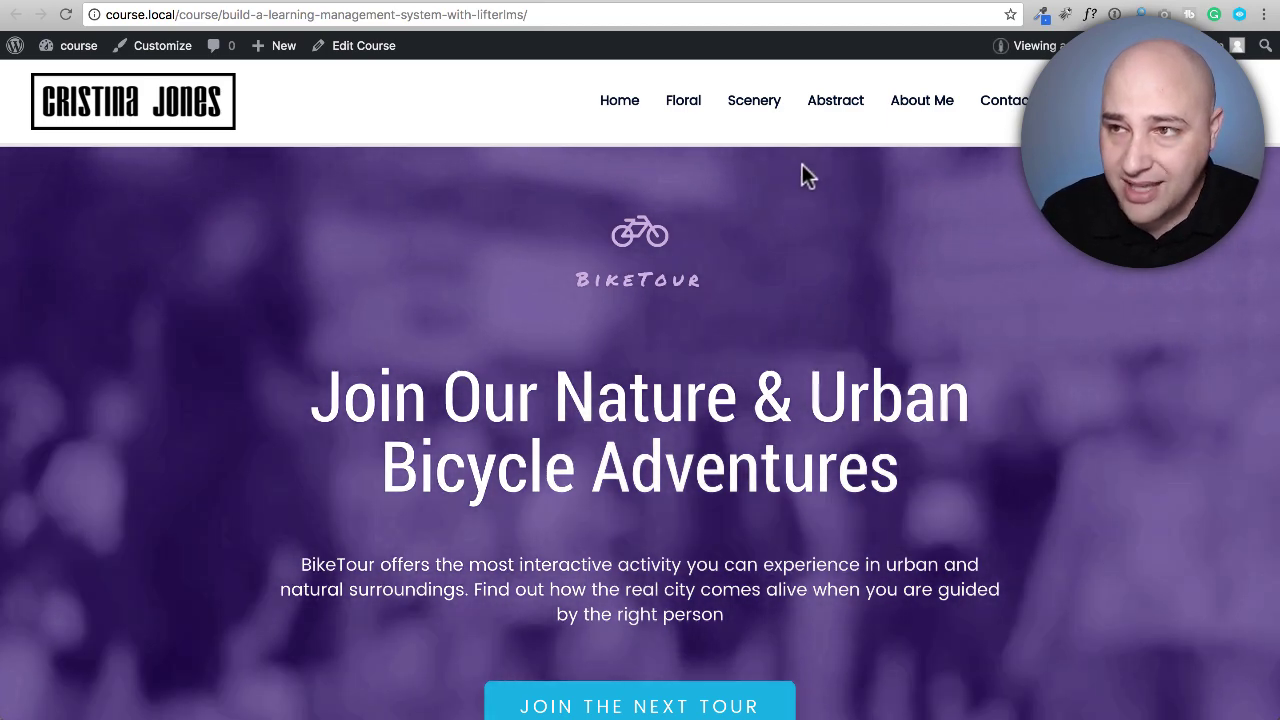
# - View the course page as a student, examine its progress and lesson sections, and return to the course editor
pyautogui.moveTo(1028, 52)
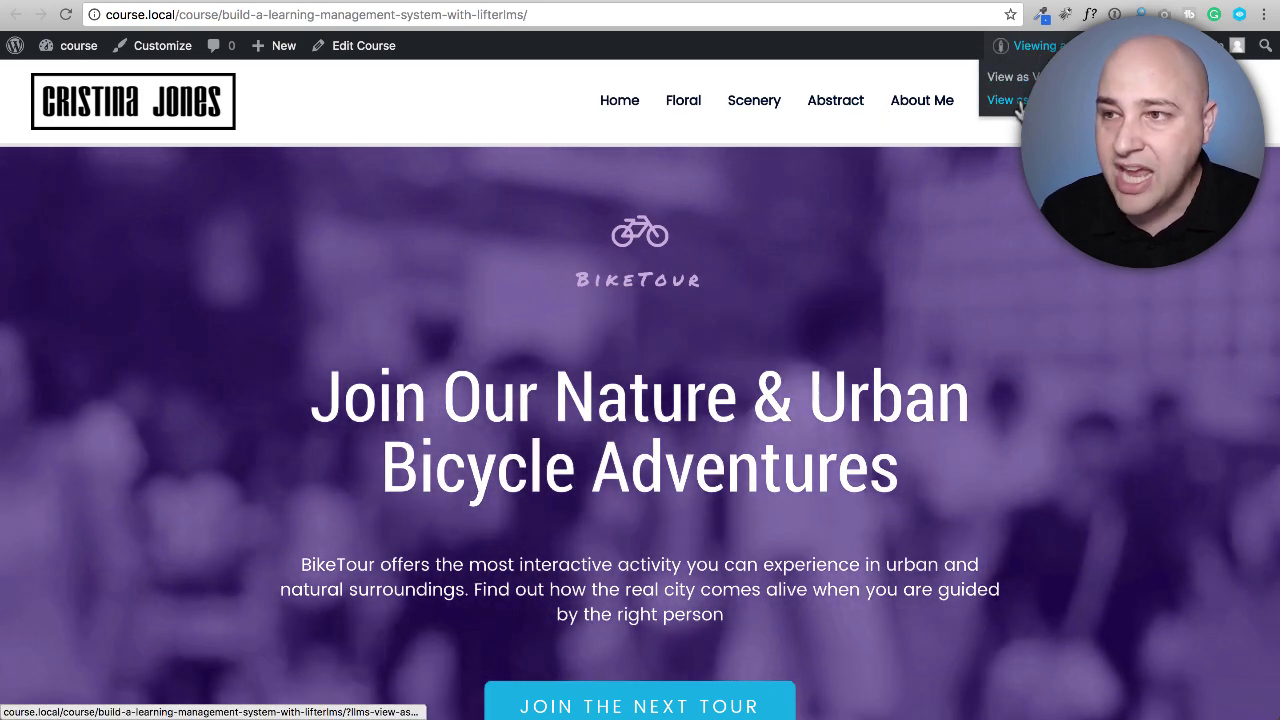
pyautogui.click(1012, 100)
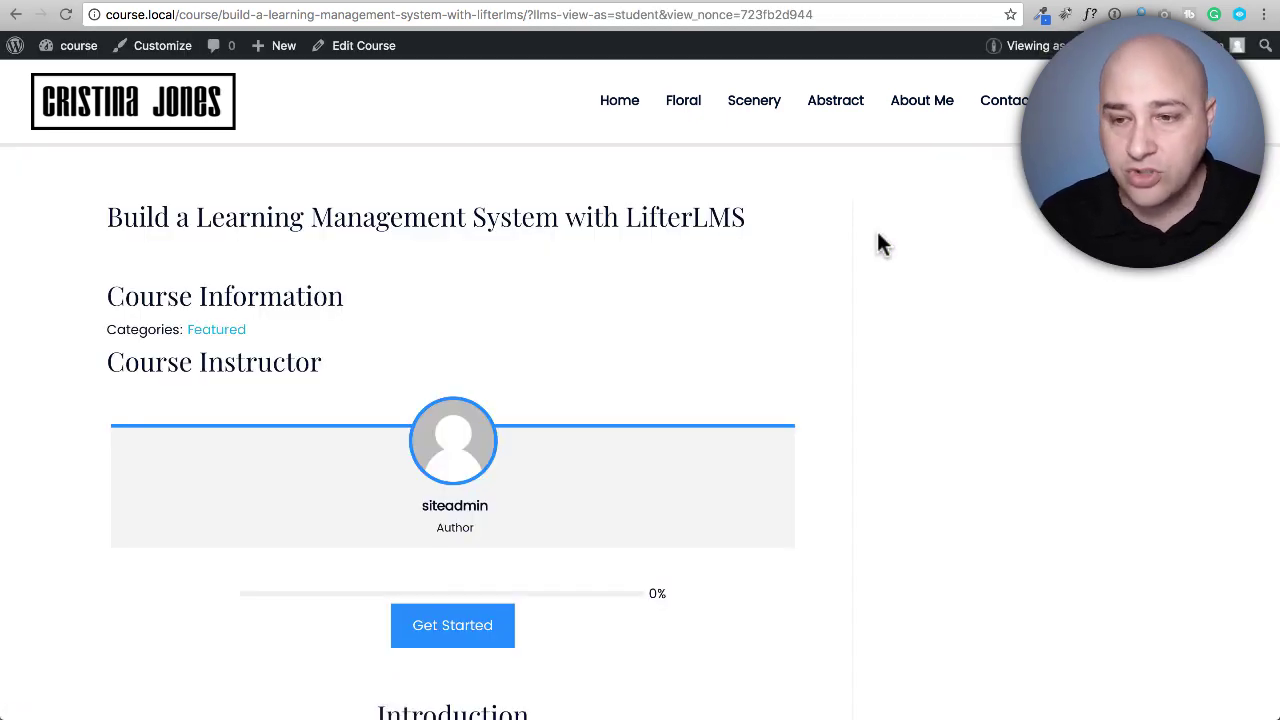
pyautogui.scroll(-5, 645, 360)
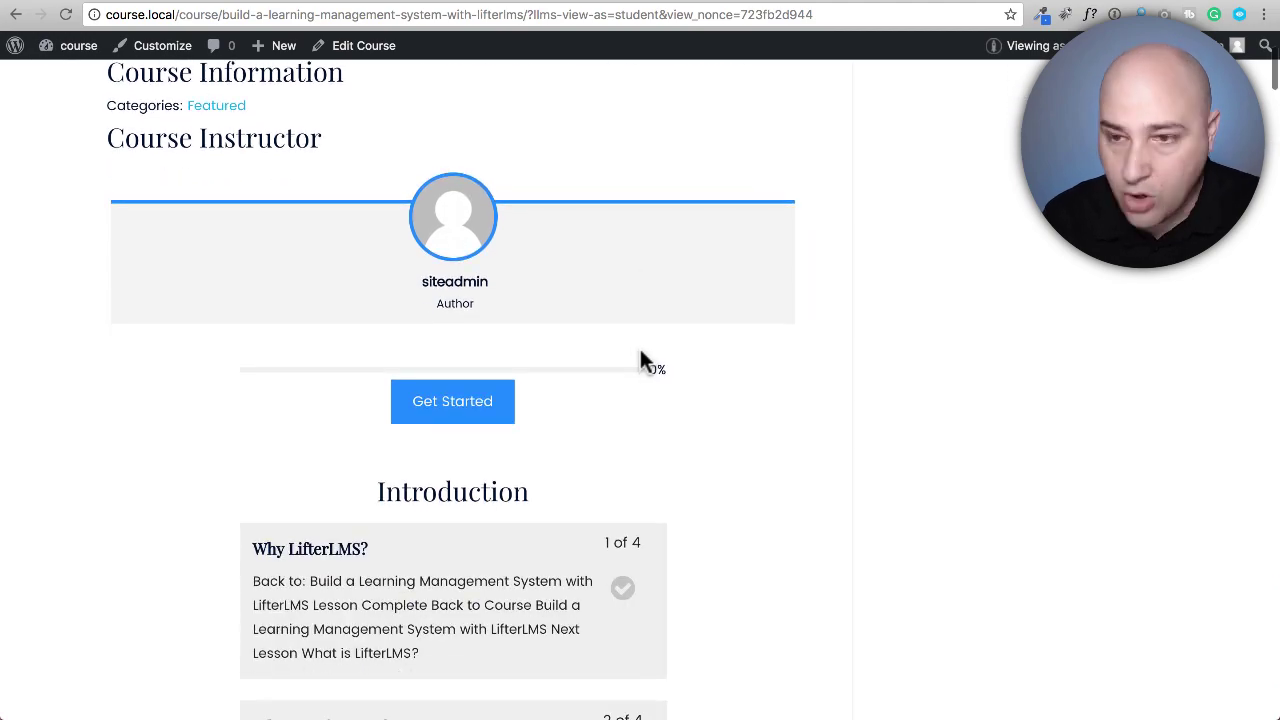
pyautogui.scroll(-8, 641, 352)
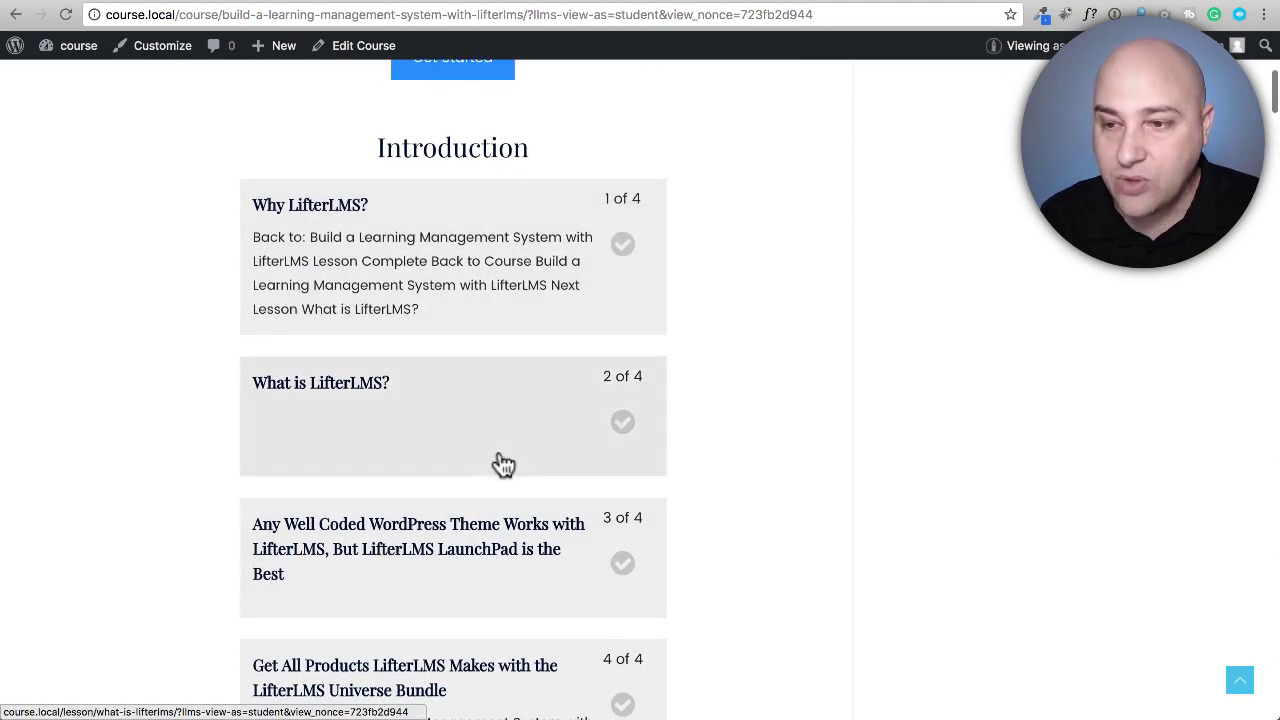
pyautogui.scroll(-12, 517, 451)
pyautogui.scroll(20, 517, 451)
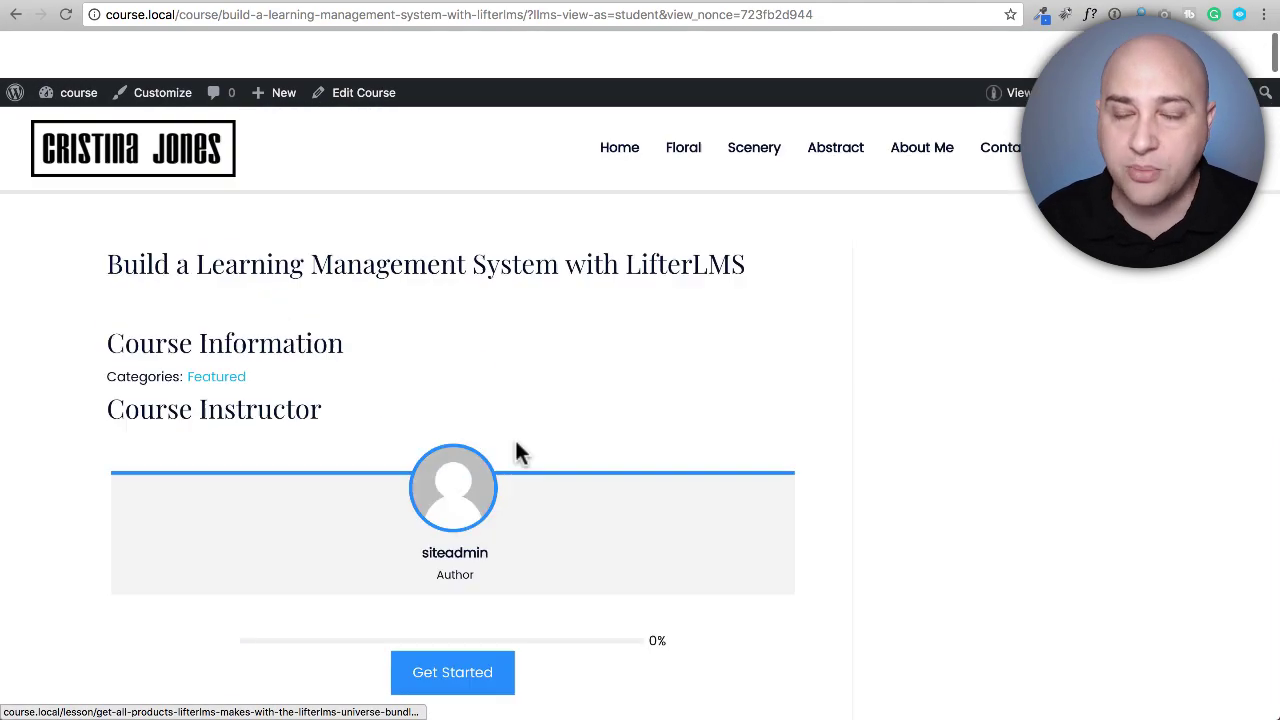
pyautogui.click(1089, 1)
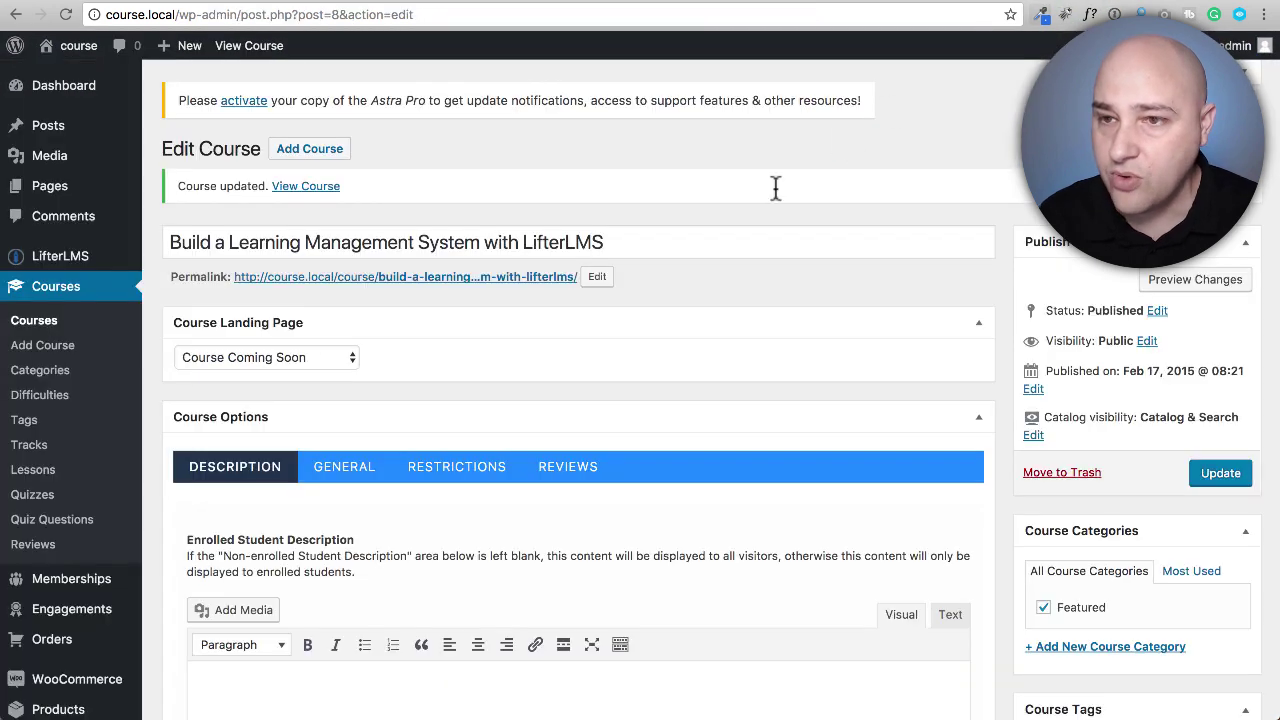
# - Set the Course Landing Page to the "Home" page and update the course
pyautogui.click(321, 356)
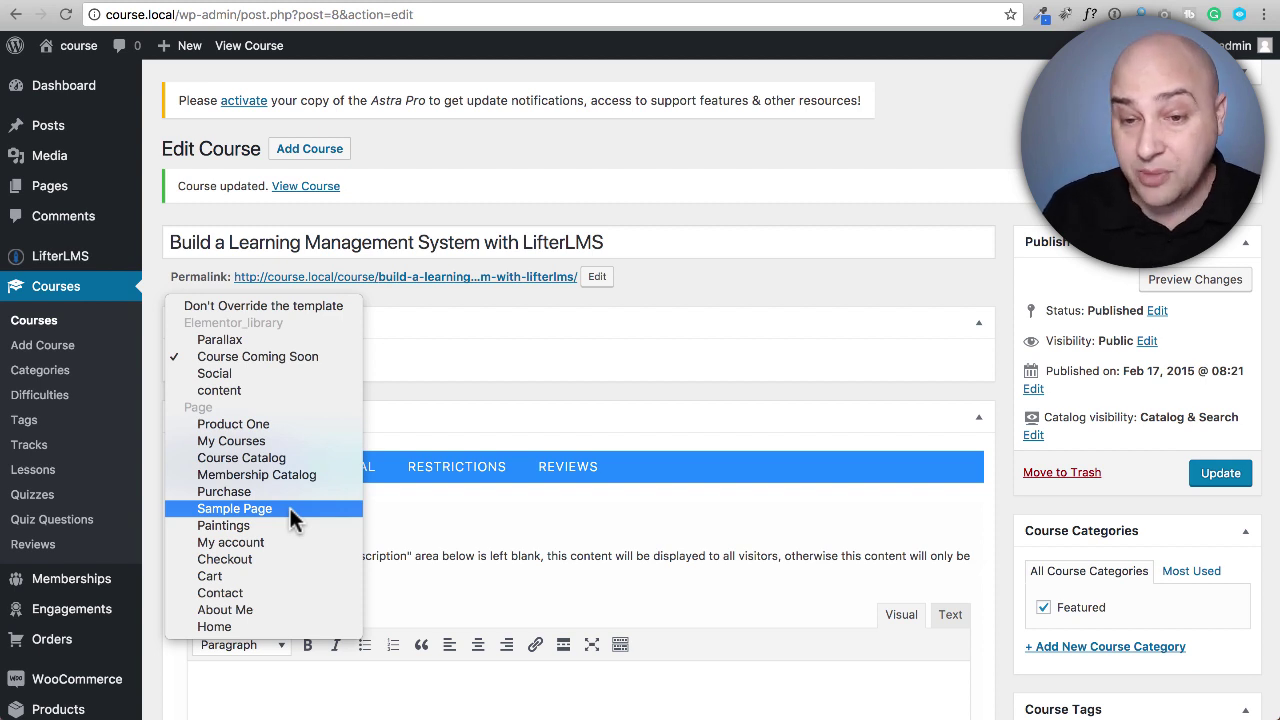
pyautogui.click(266, 607)
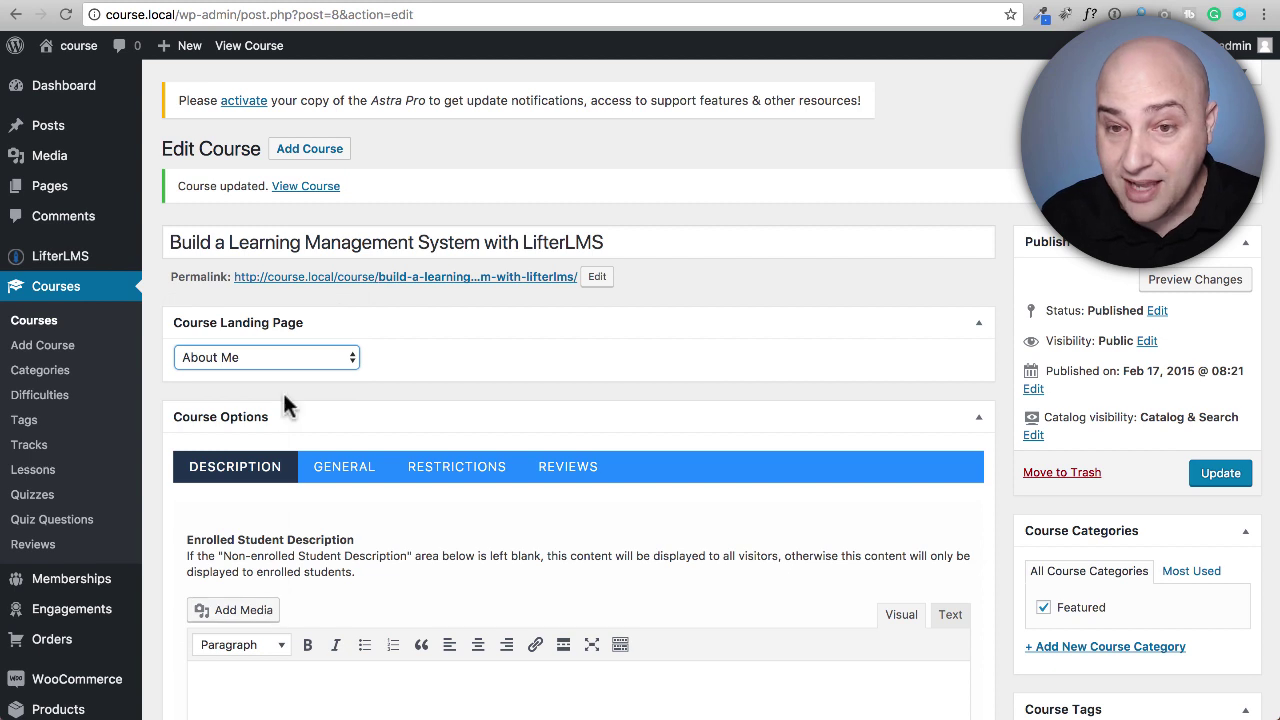
pyautogui.click(283, 357)
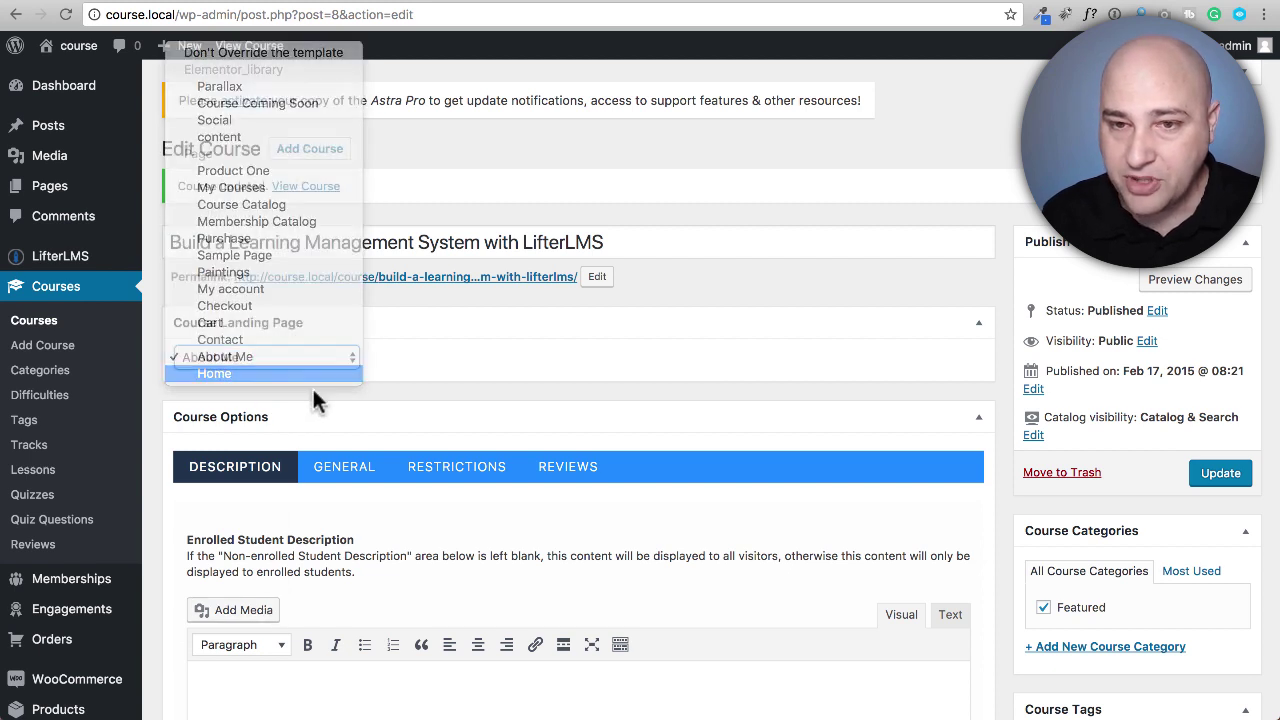
pyautogui.click(305, 377)
pyautogui.click(1207, 480)
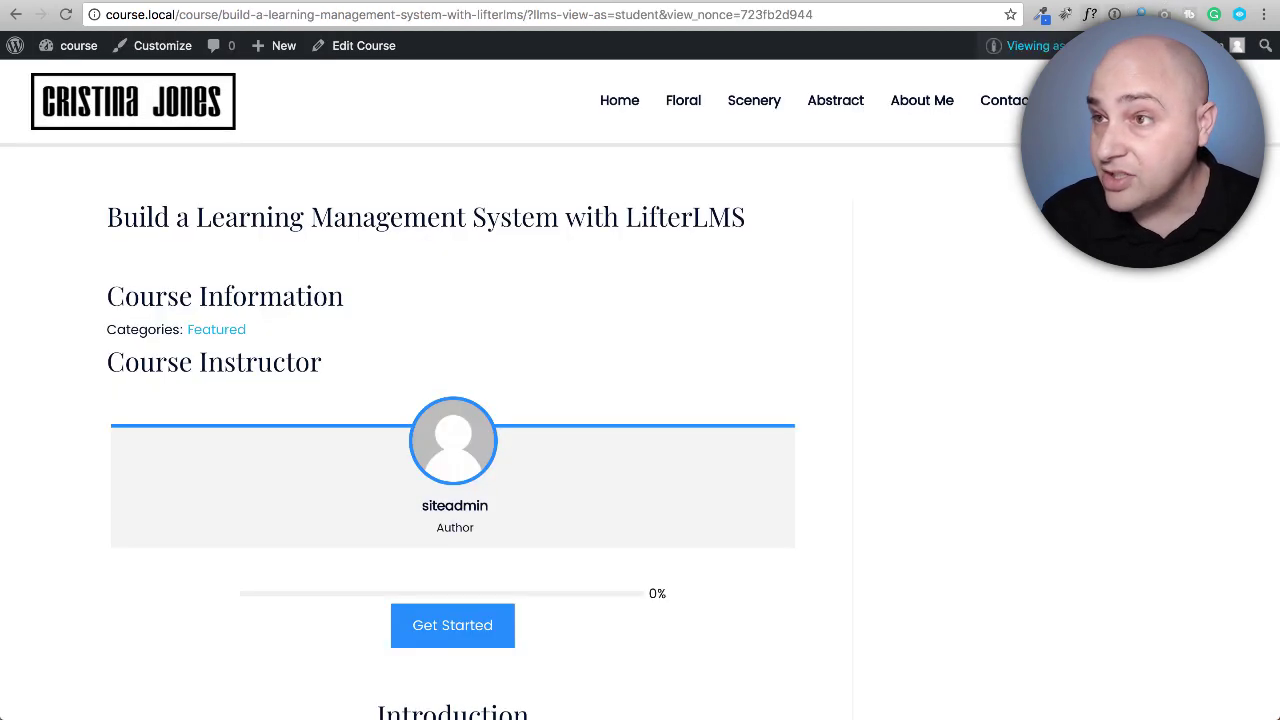
# - Switch the public course page out of student view and examine the substituted landing page's sections
pyautogui.moveTo(1053, 48)
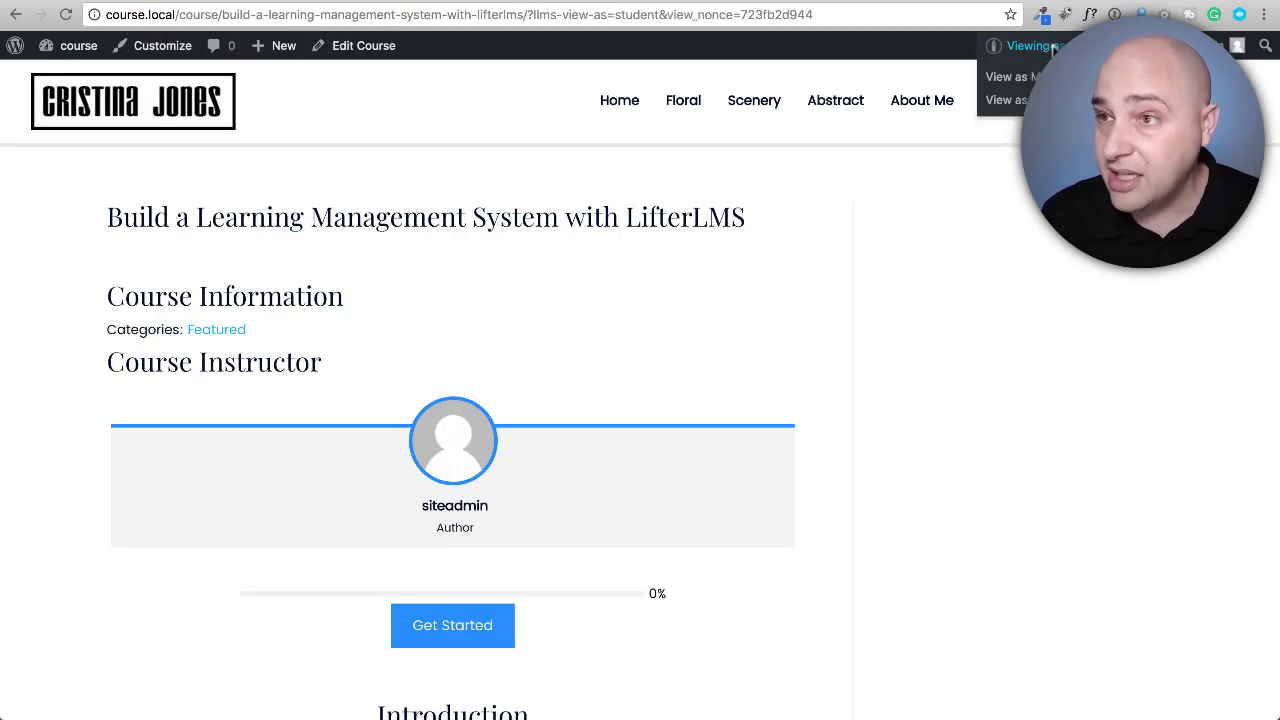
pyautogui.click(1032, 77)
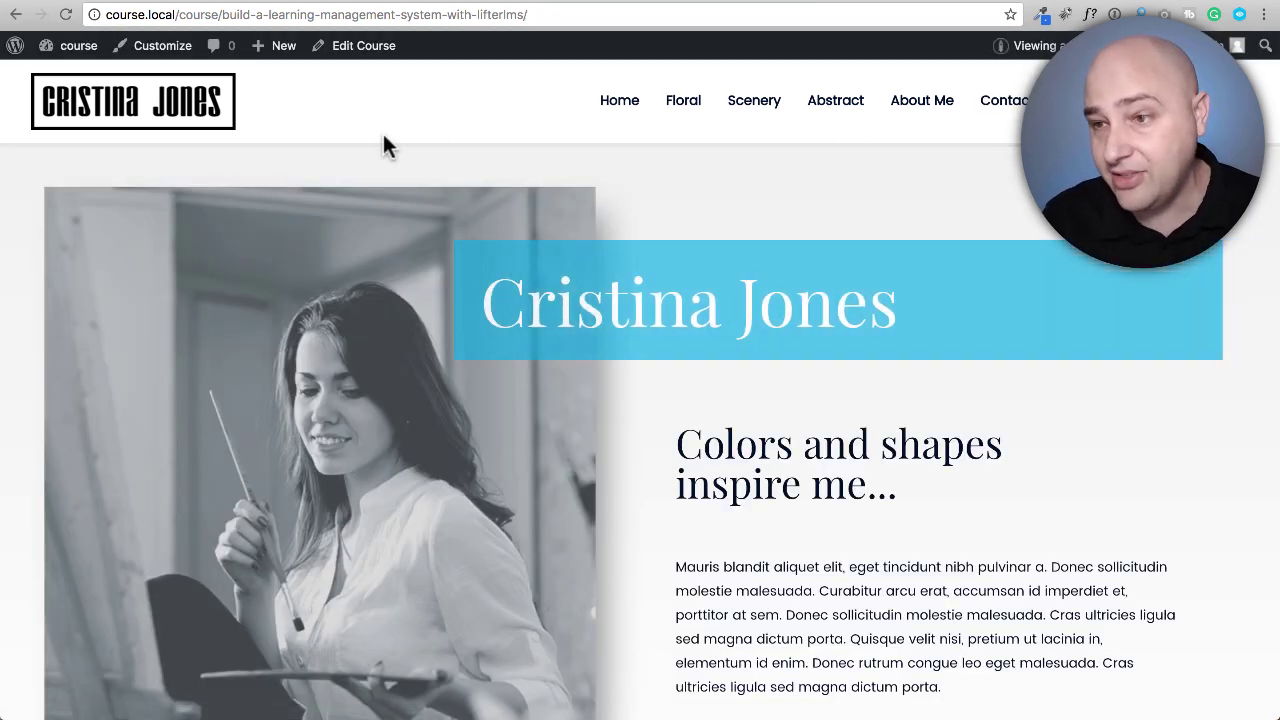
pyautogui.scroll(-6, 397, 206)
pyautogui.scroll(-10, 400, 220)
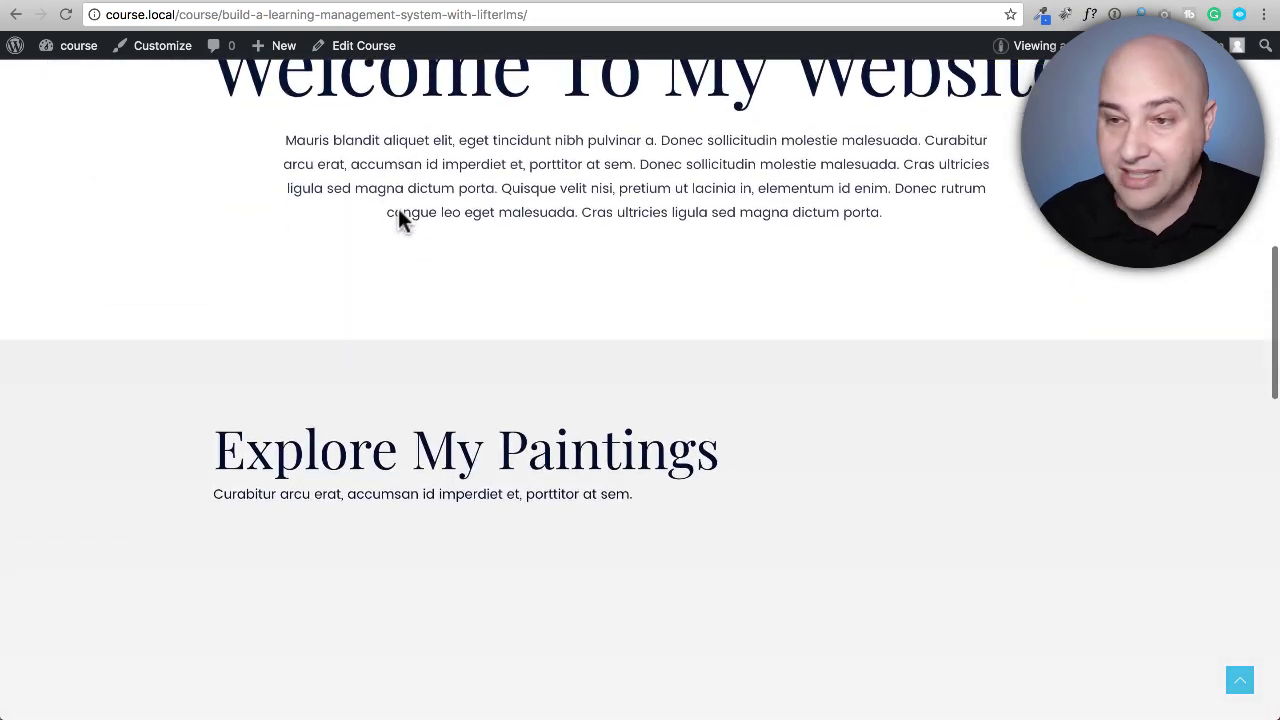
pyautogui.scroll(-4, 403, 222)
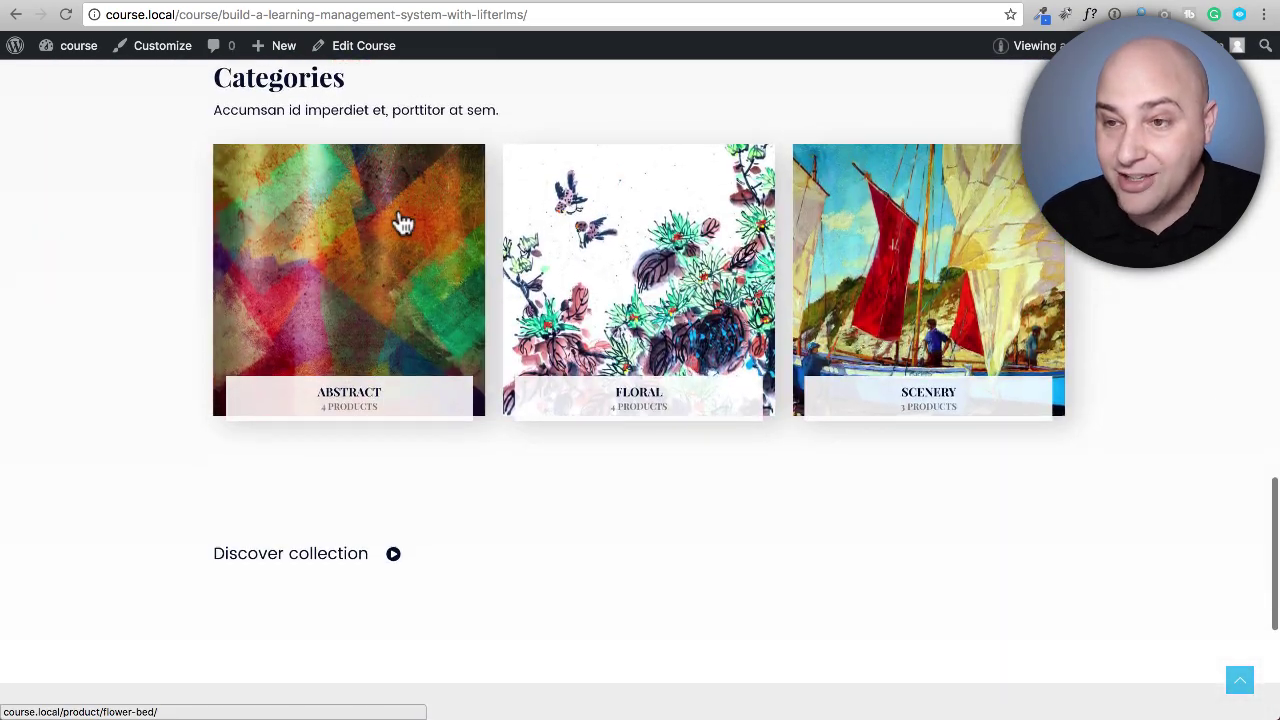
pyautogui.scroll(15, 400, 222)
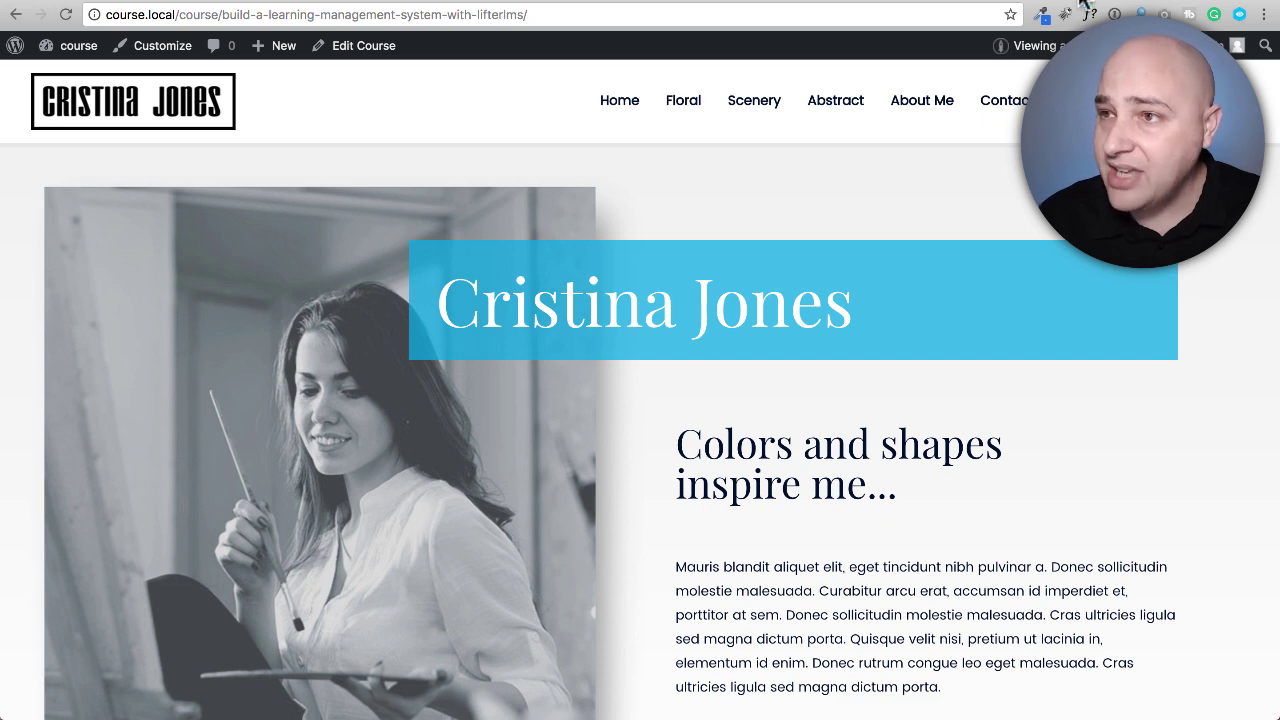
# - Return to the WordPress dashboard and bring up the Astra theme website at wpastra.com
pyautogui.click(946, 1)
pyautogui.click(63, 398)
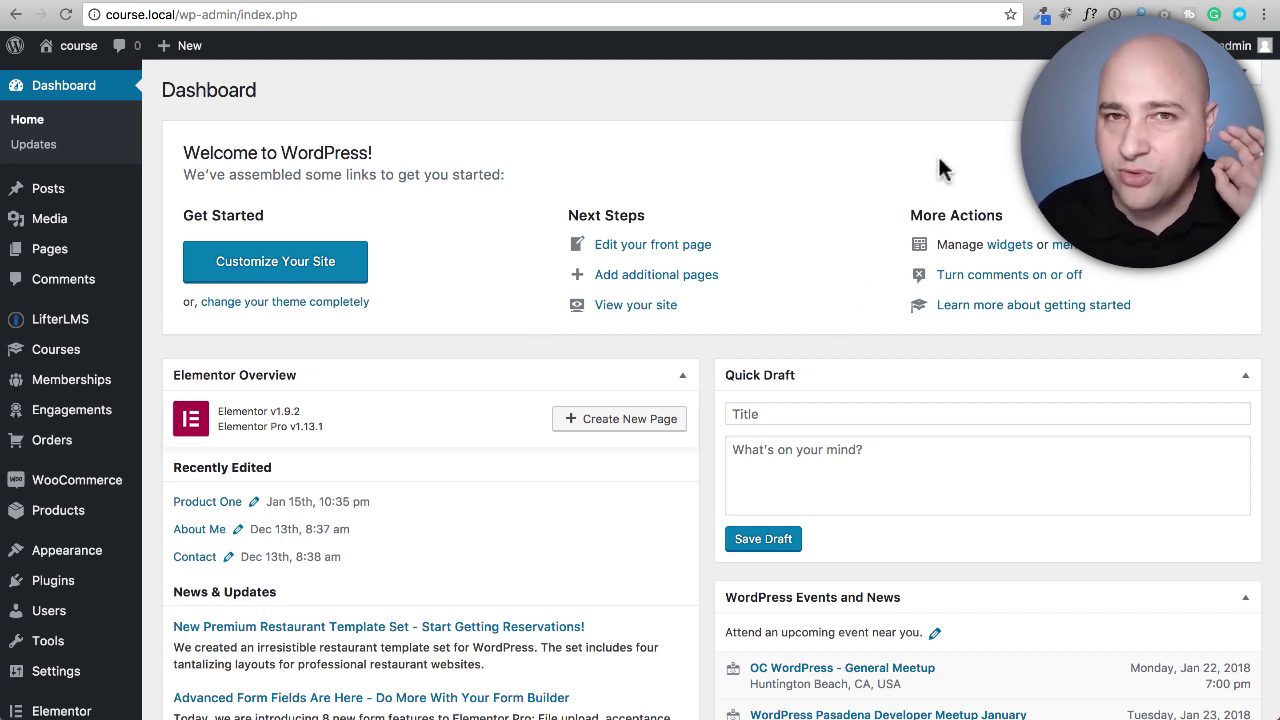
pyautogui.click(1014, 1)
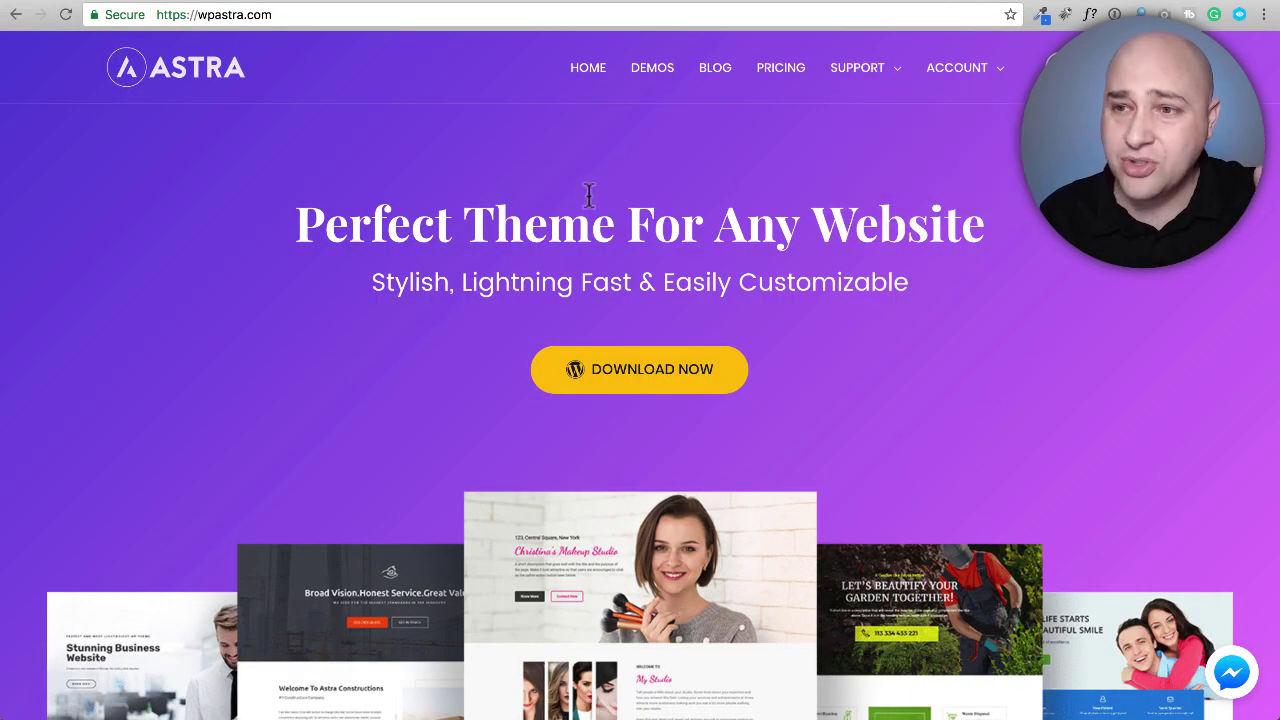